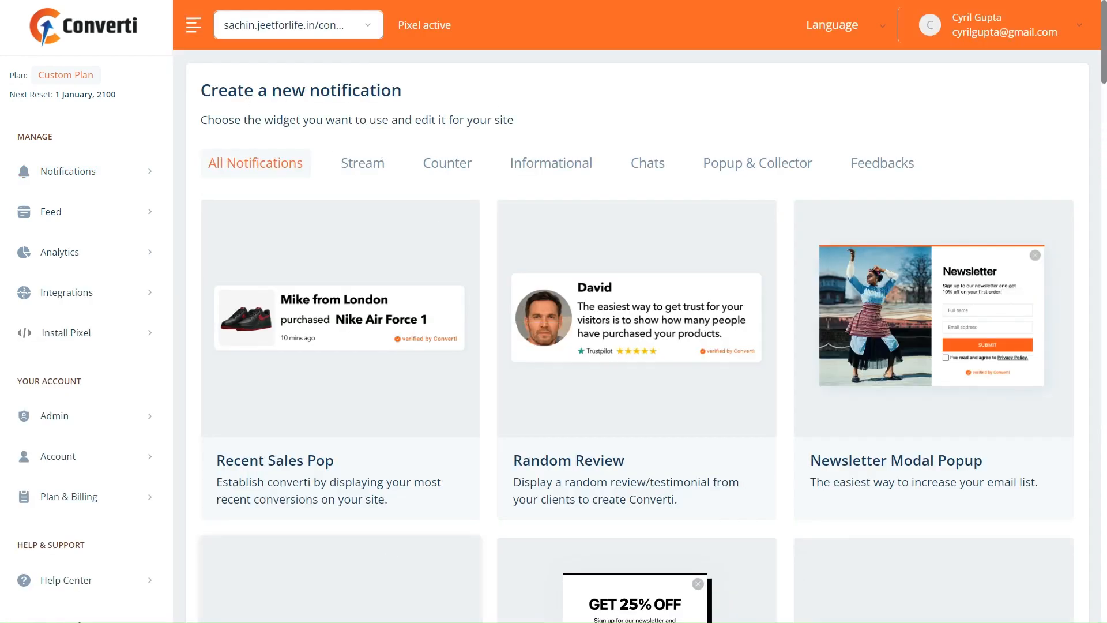
Look through the notification widget categories from Stream to Feedbacks and the full list of widgets.
left_click(362, 163)
left_click(456, 163)
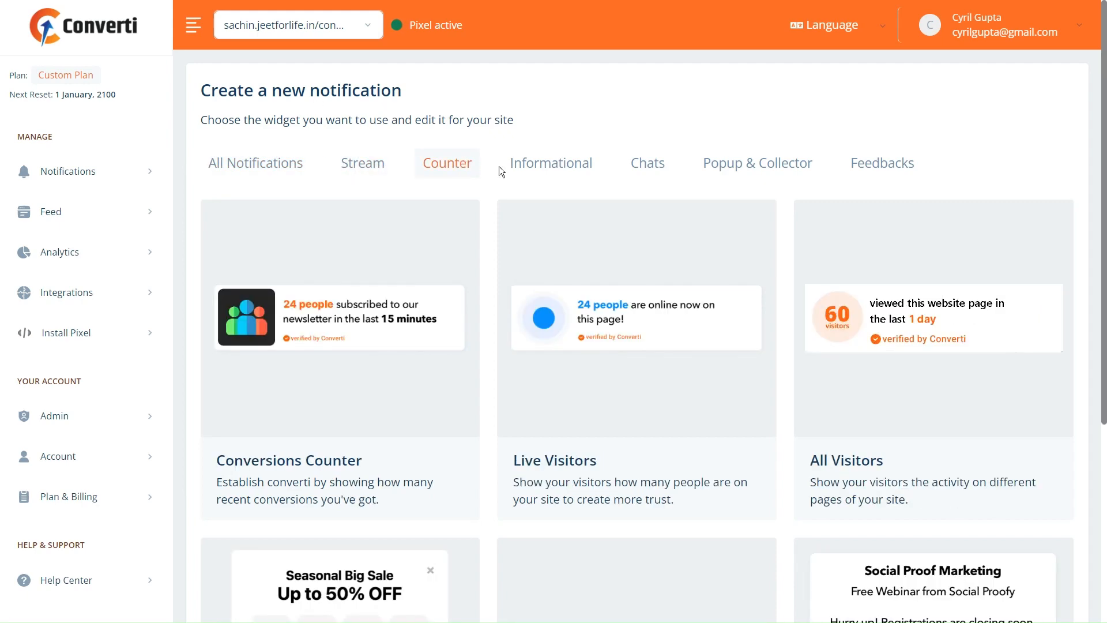
left_click(571, 170)
left_click(663, 170)
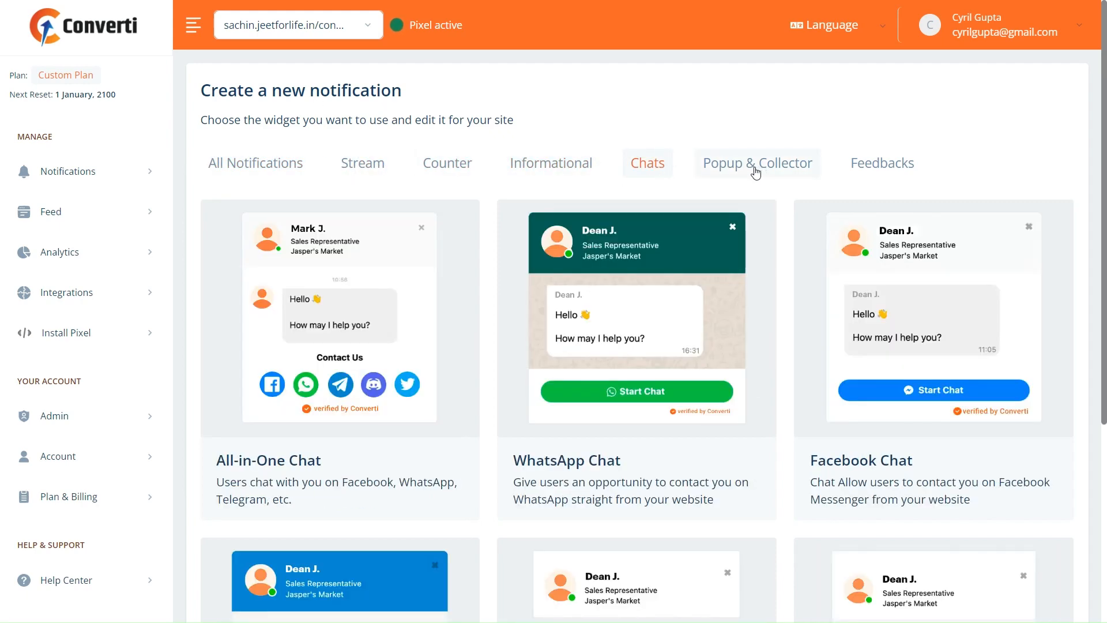
left_click(759, 170)
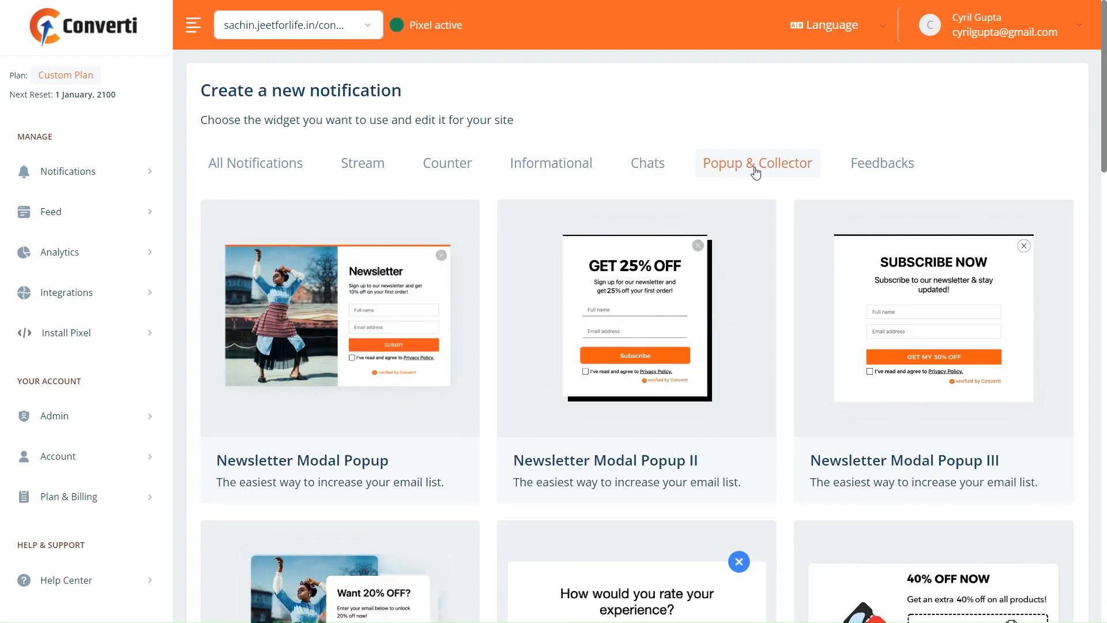
left_click(879, 175)
left_click(242, 172)
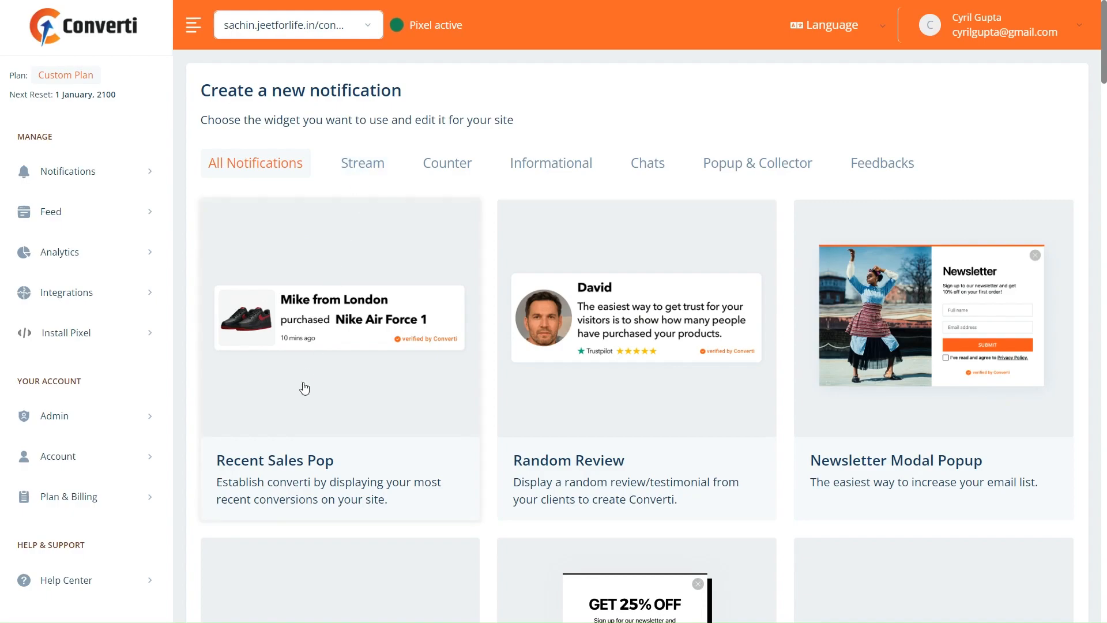
scroll(375, 358, "down", 15)
scroll(367, 335, "down", 3)
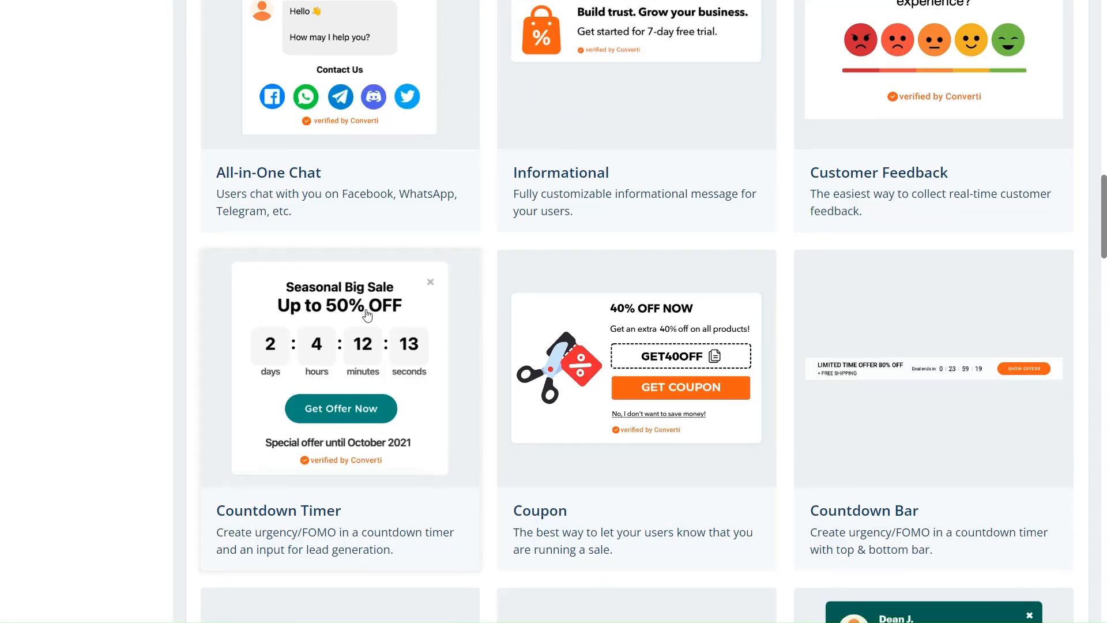
scroll(365, 311, "up", 18)
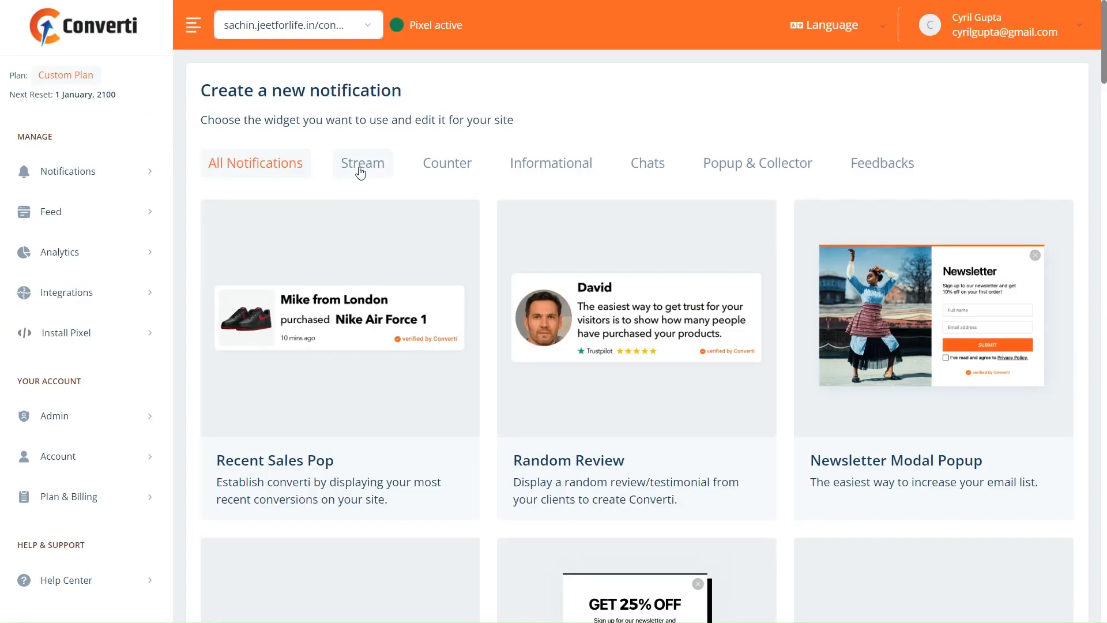
Create a new Recent Sales Pop notification from the Stream category.
left_click(360, 171)
mouse_move(337, 299)
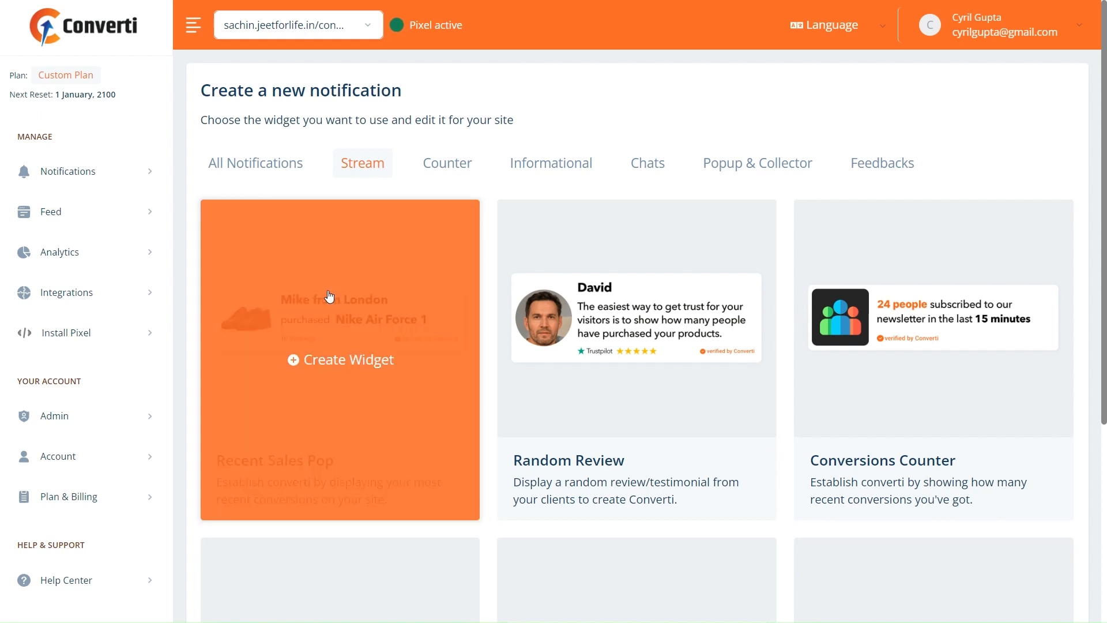
left_click(311, 351)
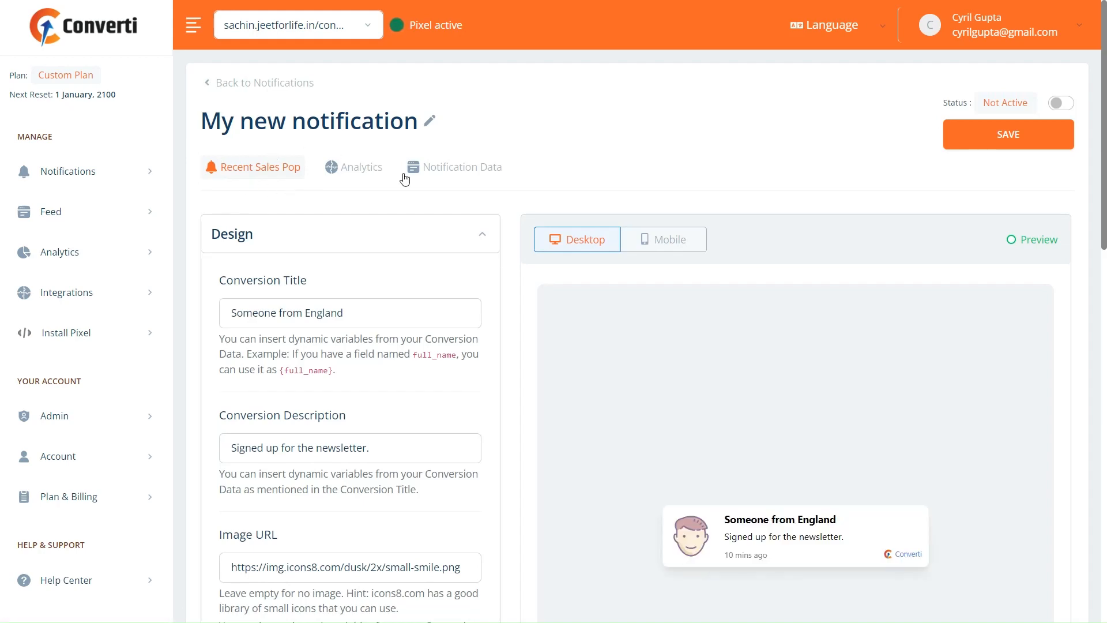
scroll(417, 360, "down", 15)
scroll(408, 350, "up", 15)
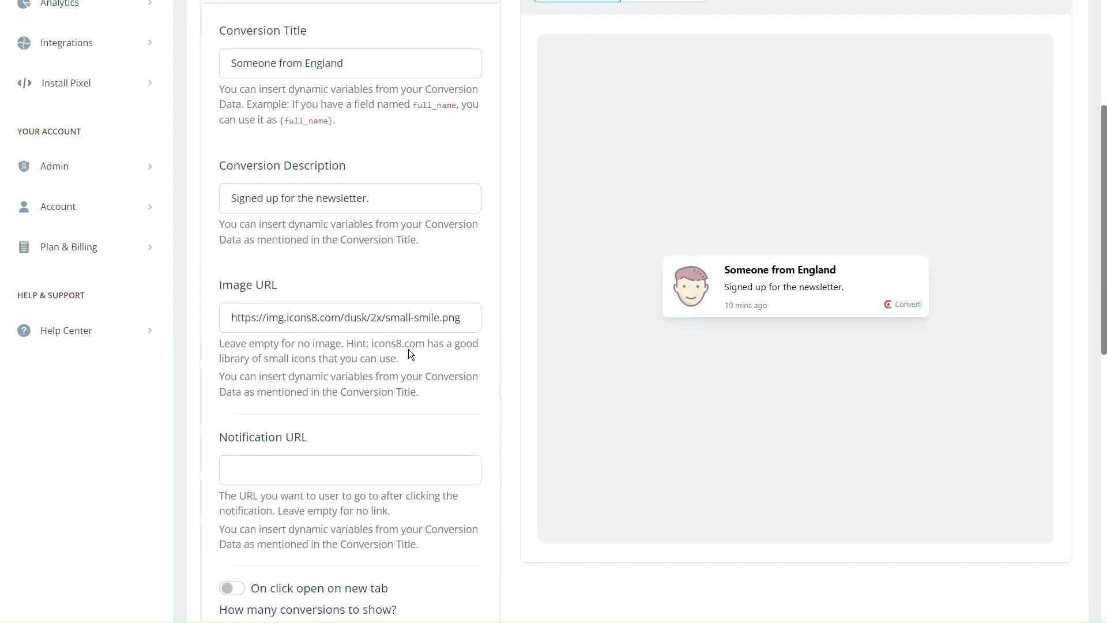
left_click(482, 238)
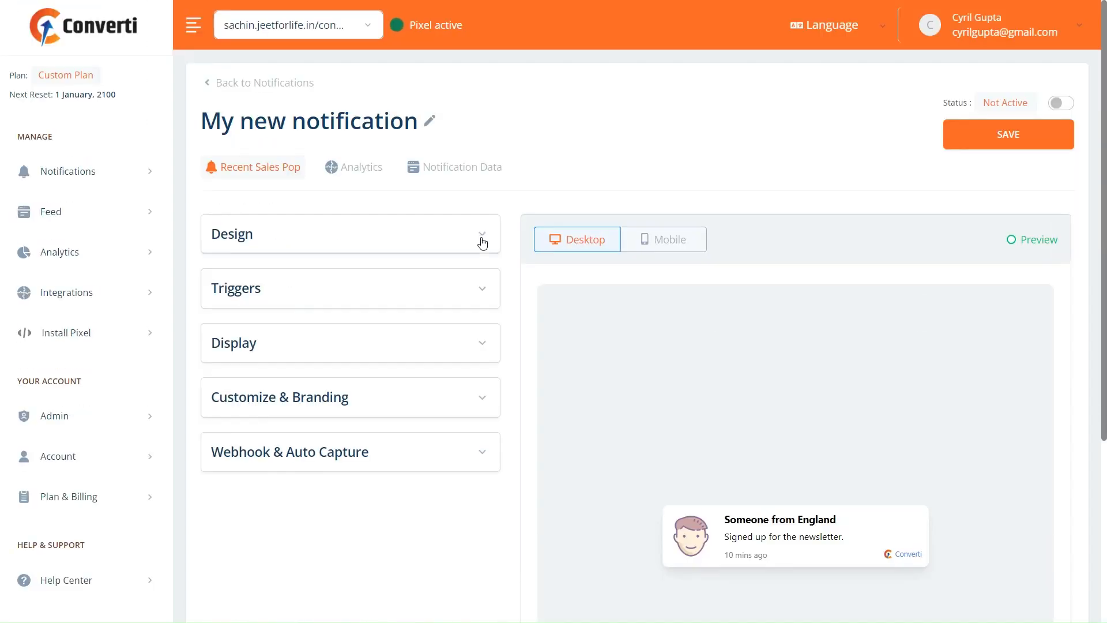
left_click(482, 238)
Set the notification's Conversion Title to "Someone from india".
left_click(360, 313)
key("BackSpace")
key("BackSpace")
key("BackSpace")
key("BackSpace")
key("BackSpace")
key("BackSpace")
key("BackSpace")
type("india")
Add a single entry to the notification data with the key "name" and a person's first name as its value.
scroll(392, 231, "down", 1)
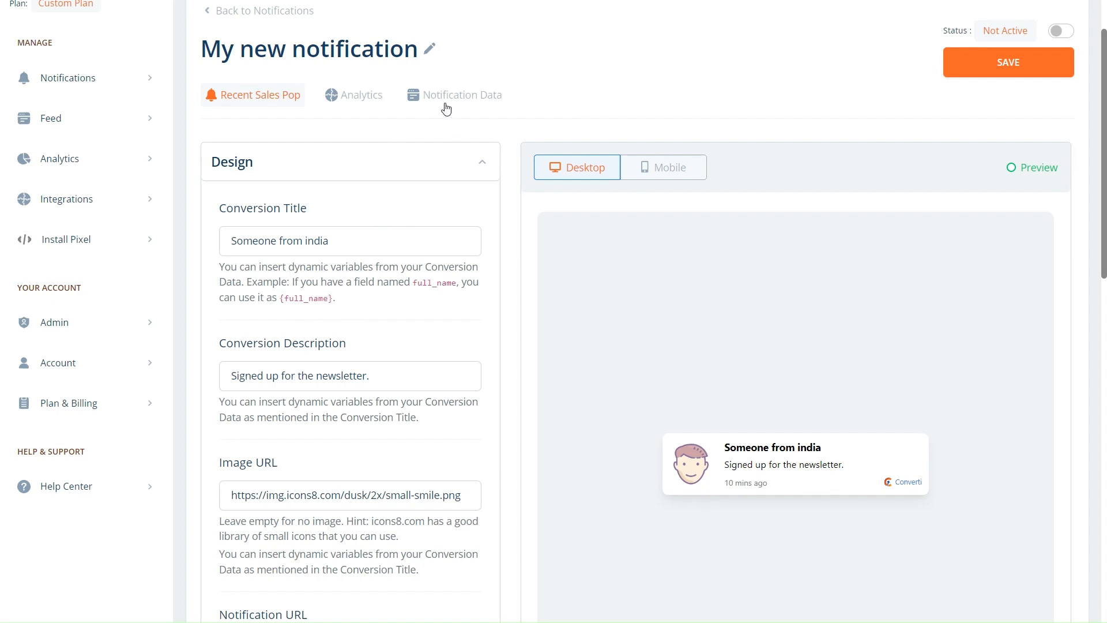
left_click(464, 110)
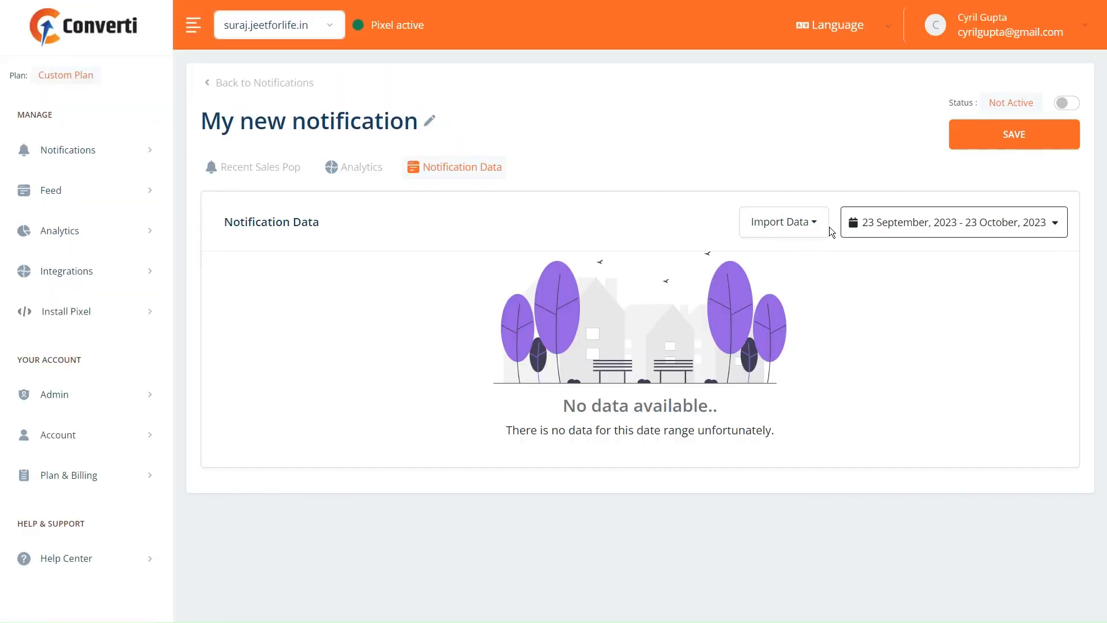
left_click(786, 222)
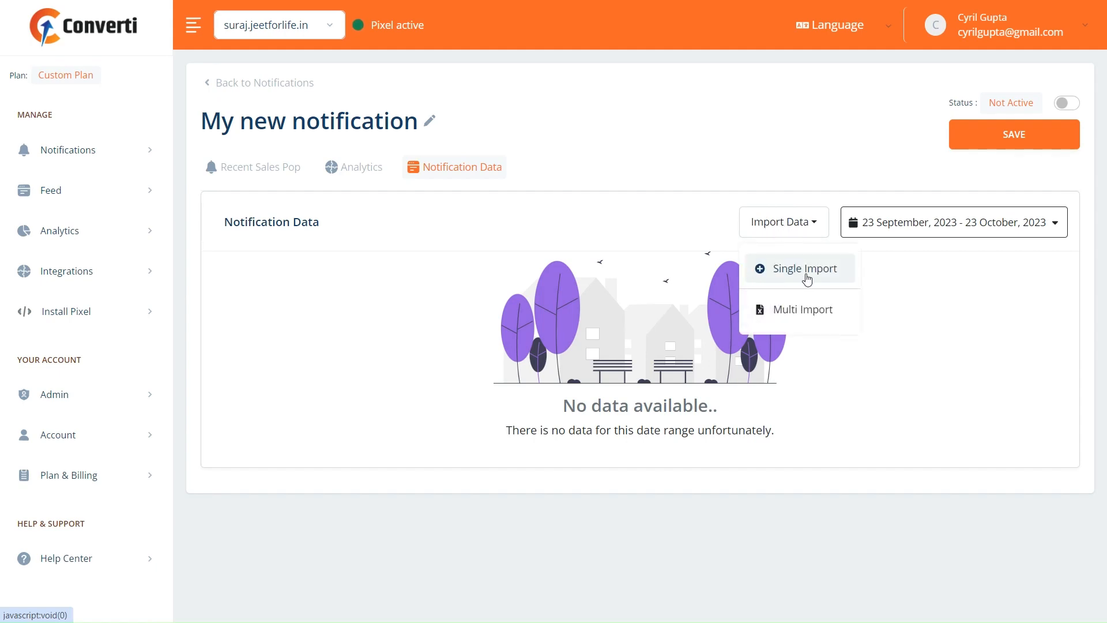
left_click(794, 278)
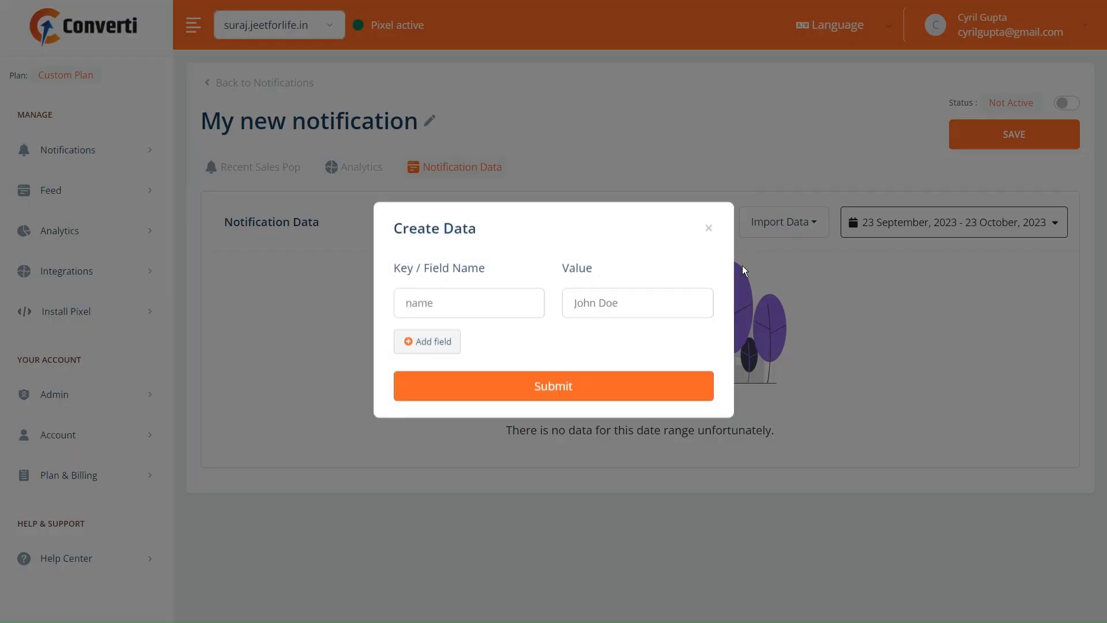
left_click(437, 305)
type("name")
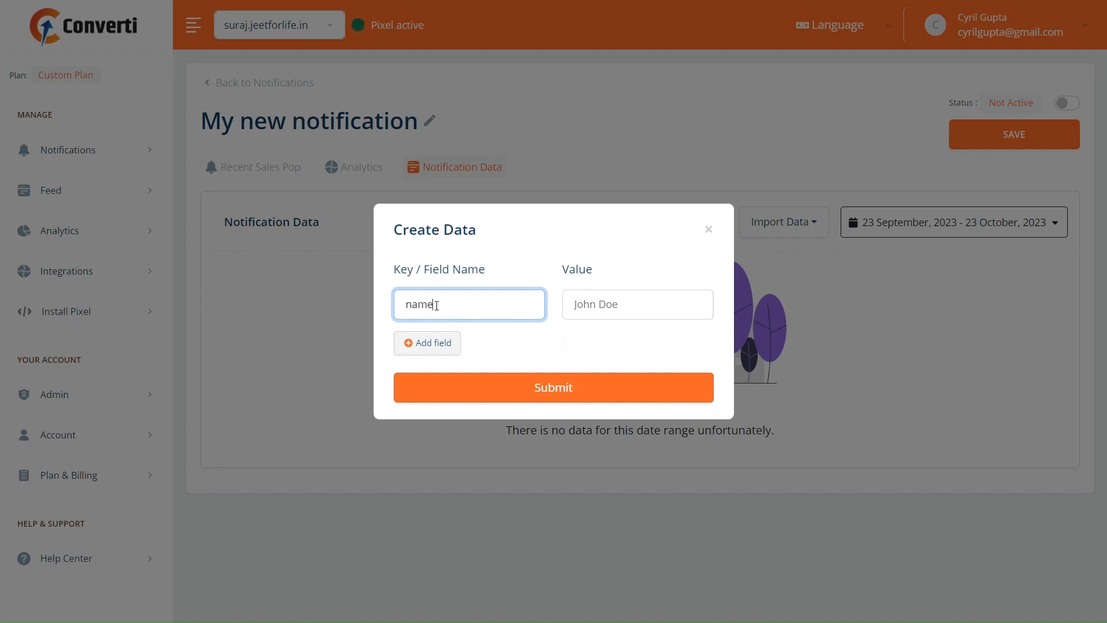
key("Tab")
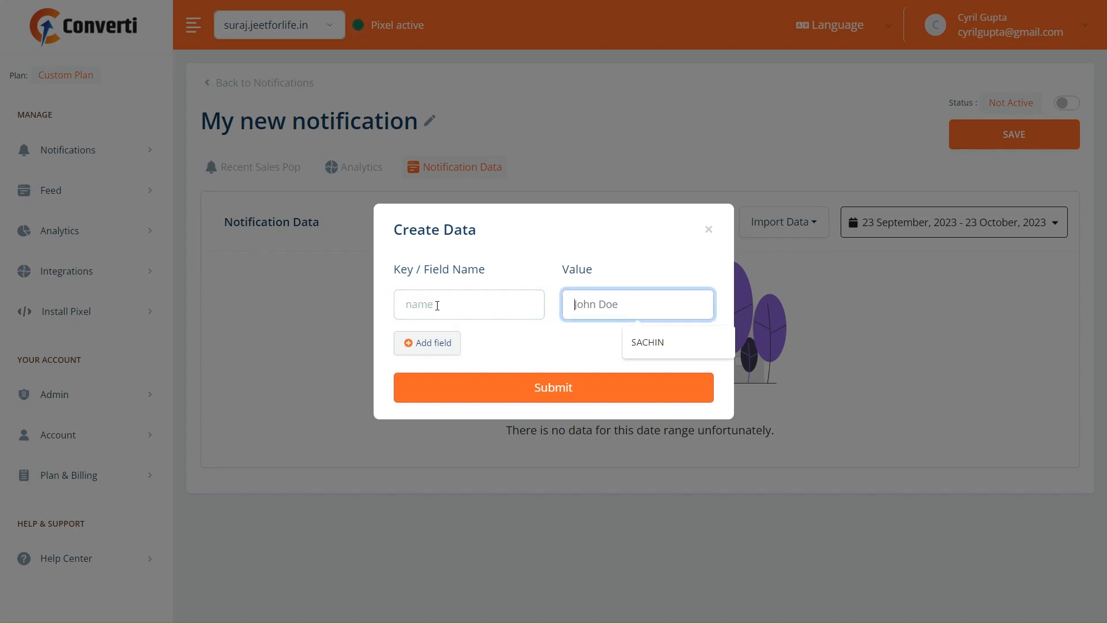
left_click(651, 343)
left_click(524, 387)
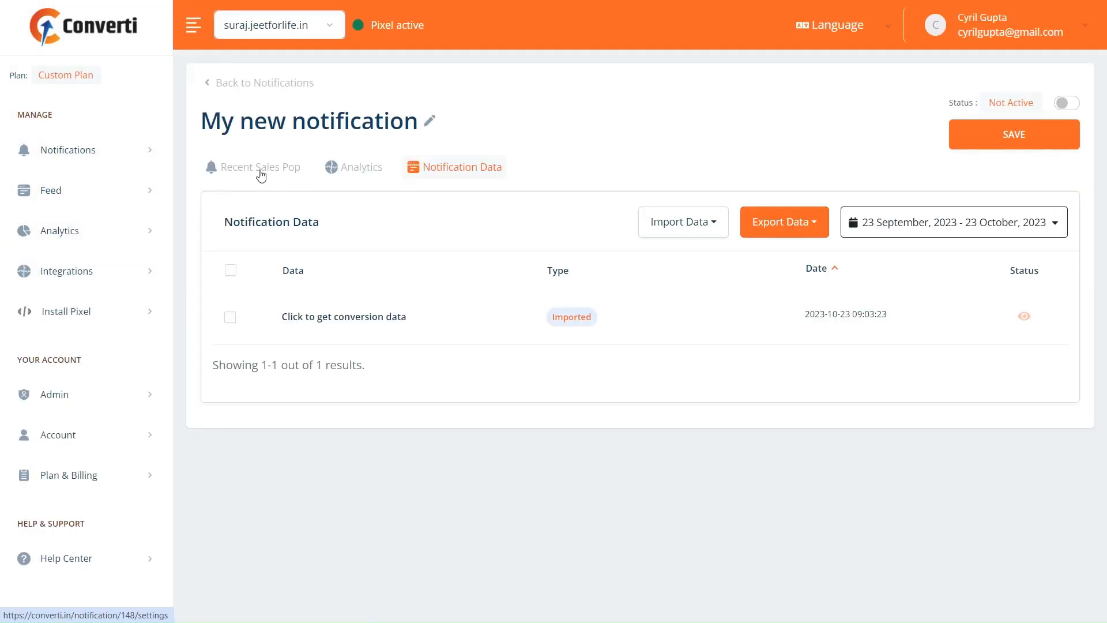
Replace "Someone" in the Recent Sales Pop's Conversion Title with the dynamic variable {name}.
left_click(260, 173)
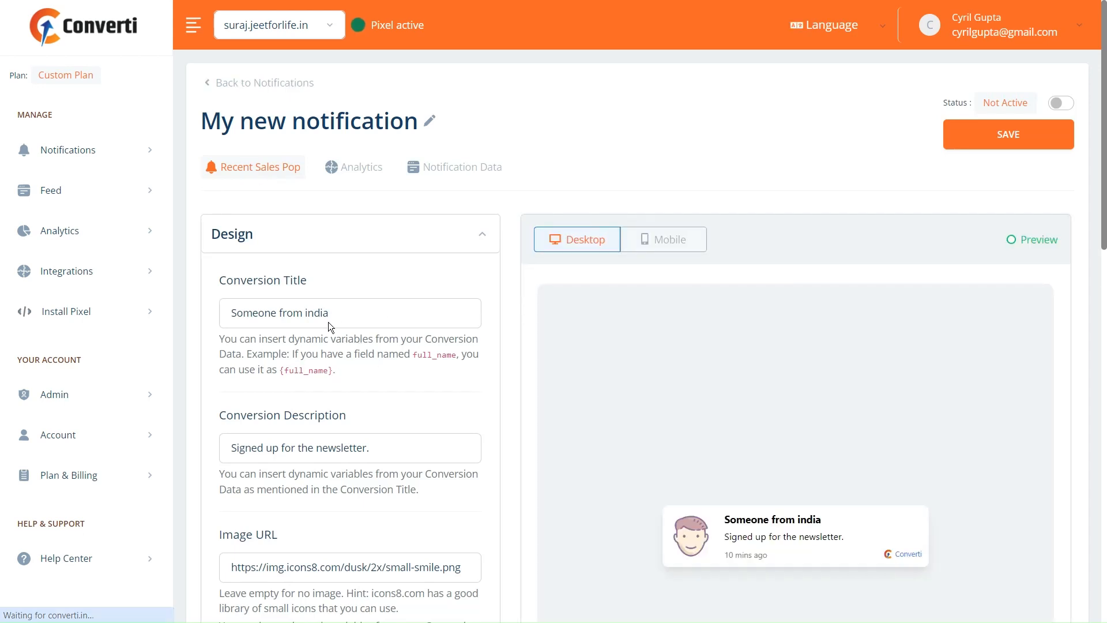
left_click(352, 312)
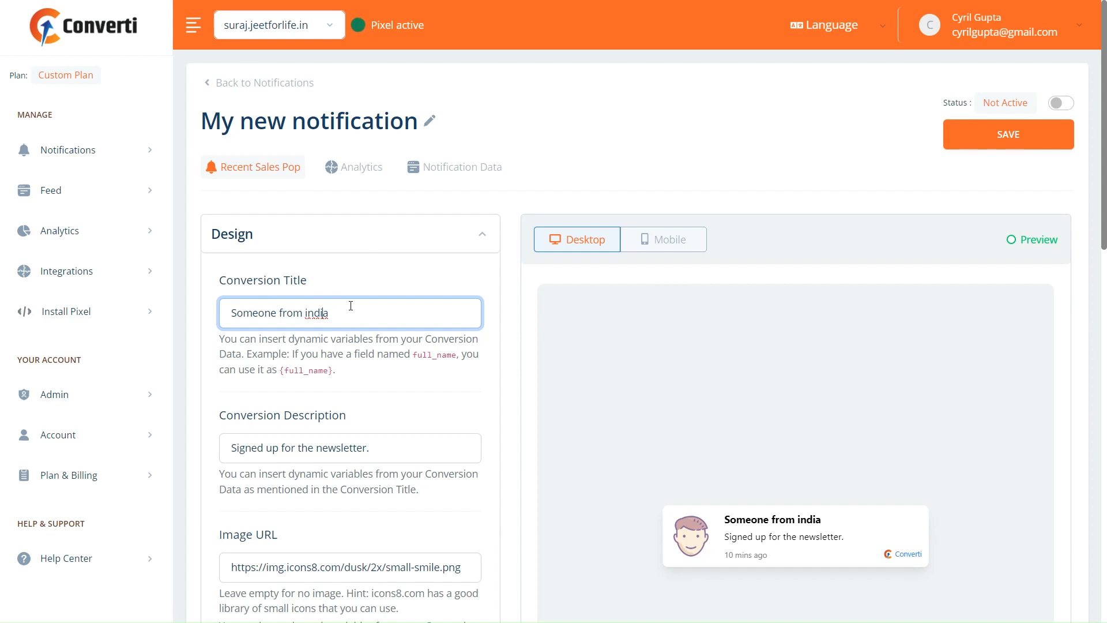
key("BackSpace")
key("BackSpace")
key("BackSpace")
key("BackSpace")
key("BackSpace")
key("BackSpace")
key("BackSpace")
key("BackSpace")
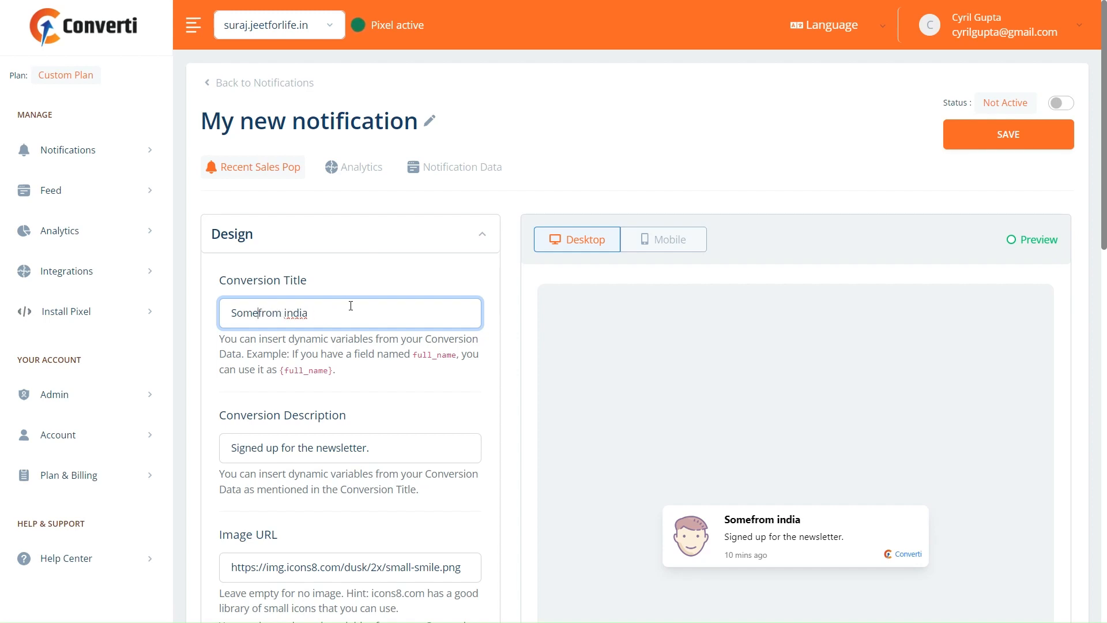
type("{}")
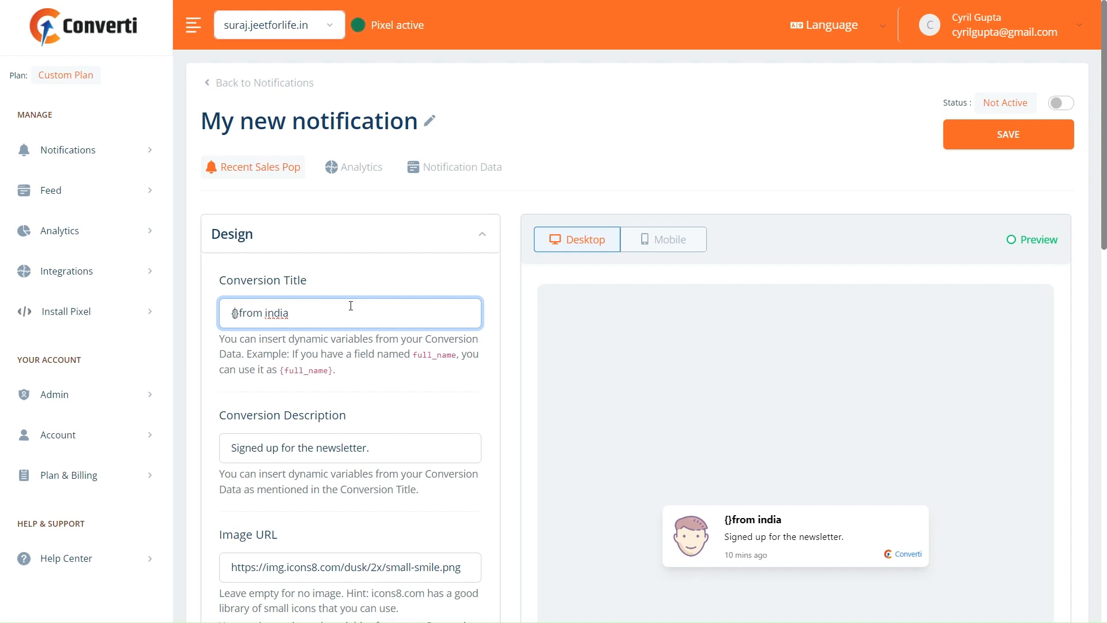
type("name")
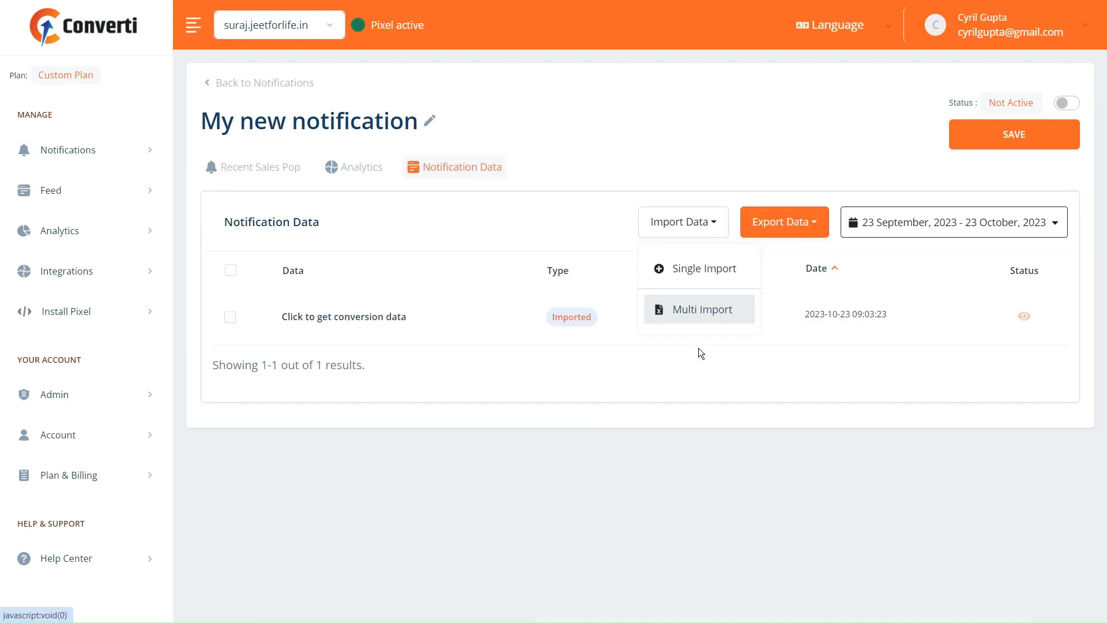
Bulk import notification data from the latest_import.xlsx file on the Desktop after reading the upload instructions.
left_click(701, 318)
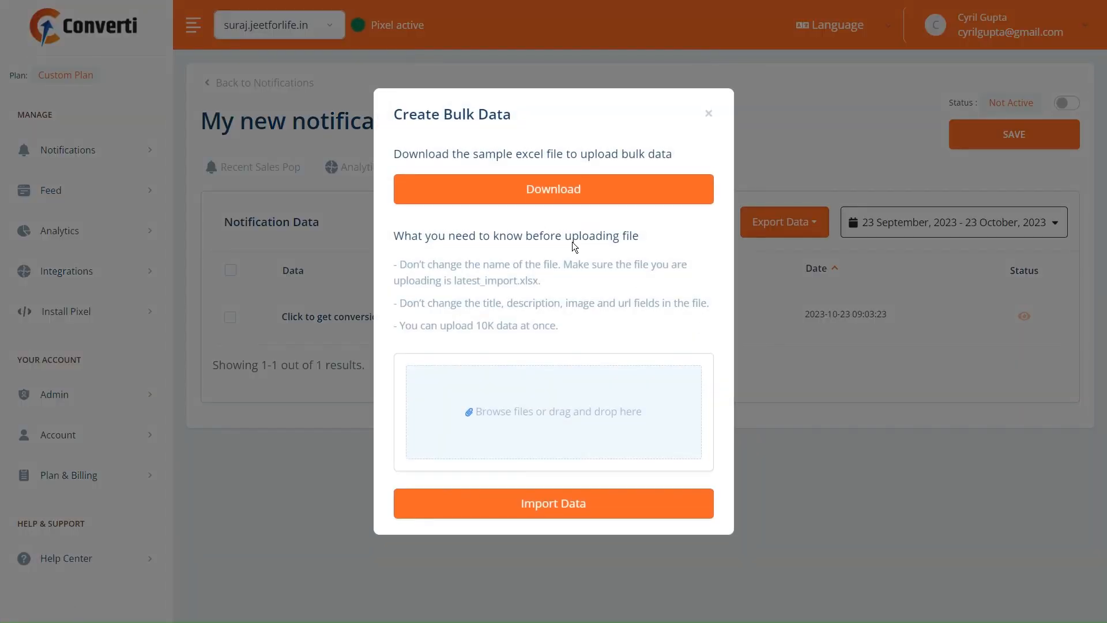
left_click_drag(470, 153, 646, 150)
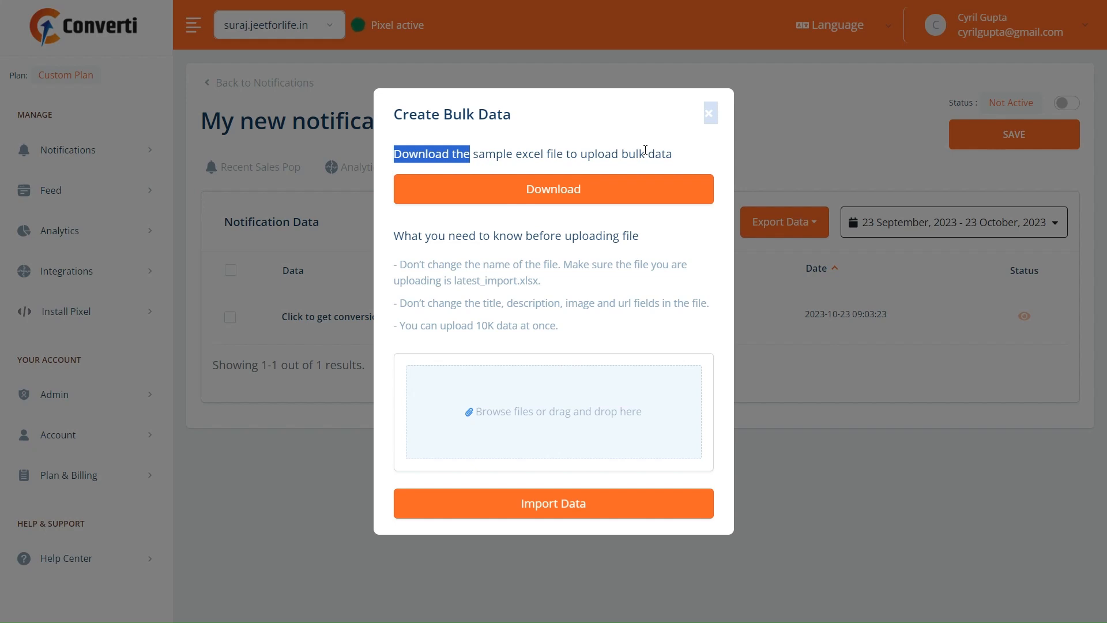
left_click_drag(470, 155, 668, 158)
left_click(668, 158)
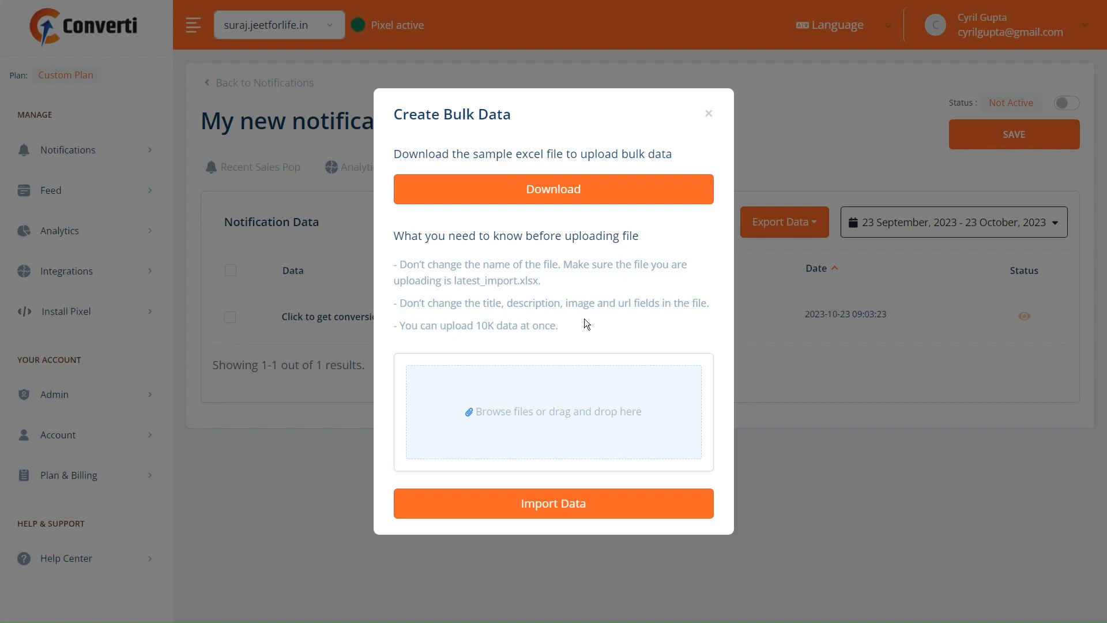
left_click_drag(576, 321, 437, 339)
left_click(564, 326)
left_click(548, 386)
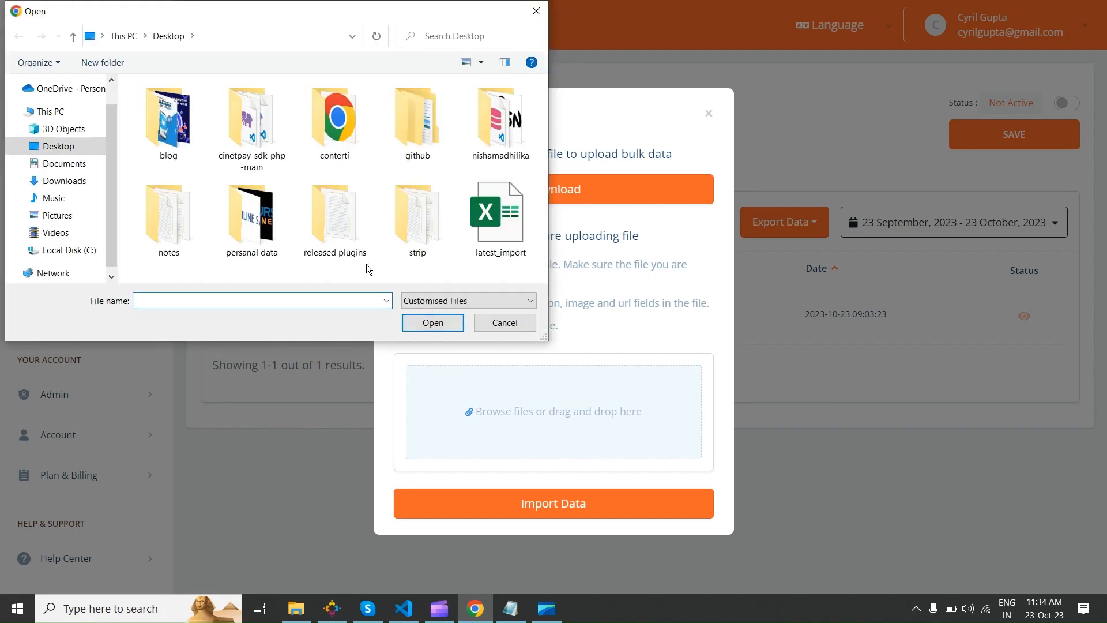
left_click(498, 203)
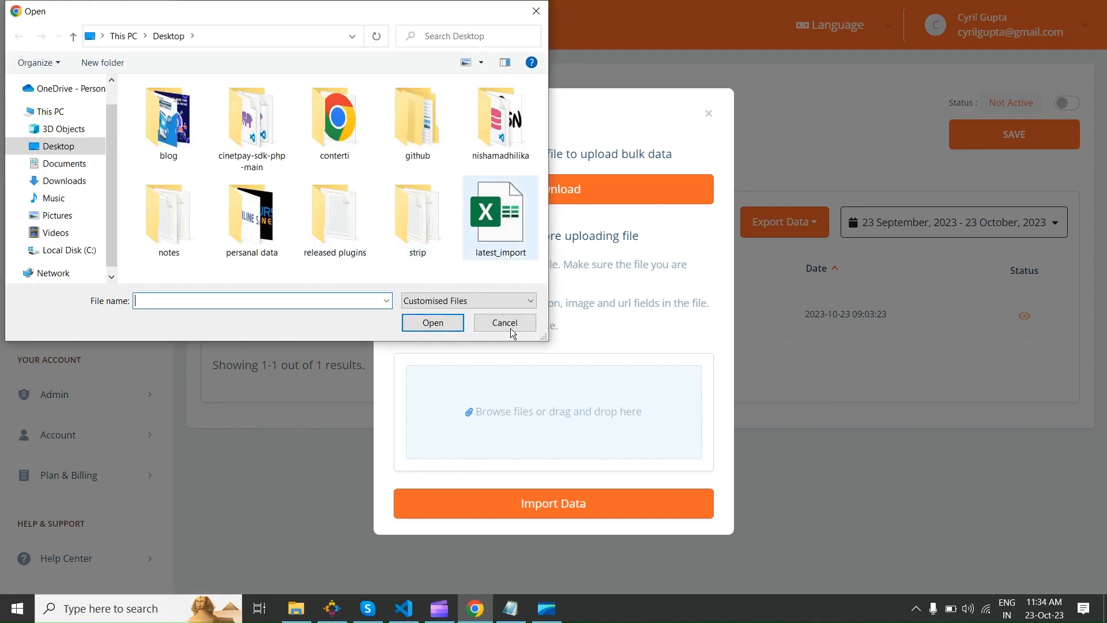
left_click(433, 323)
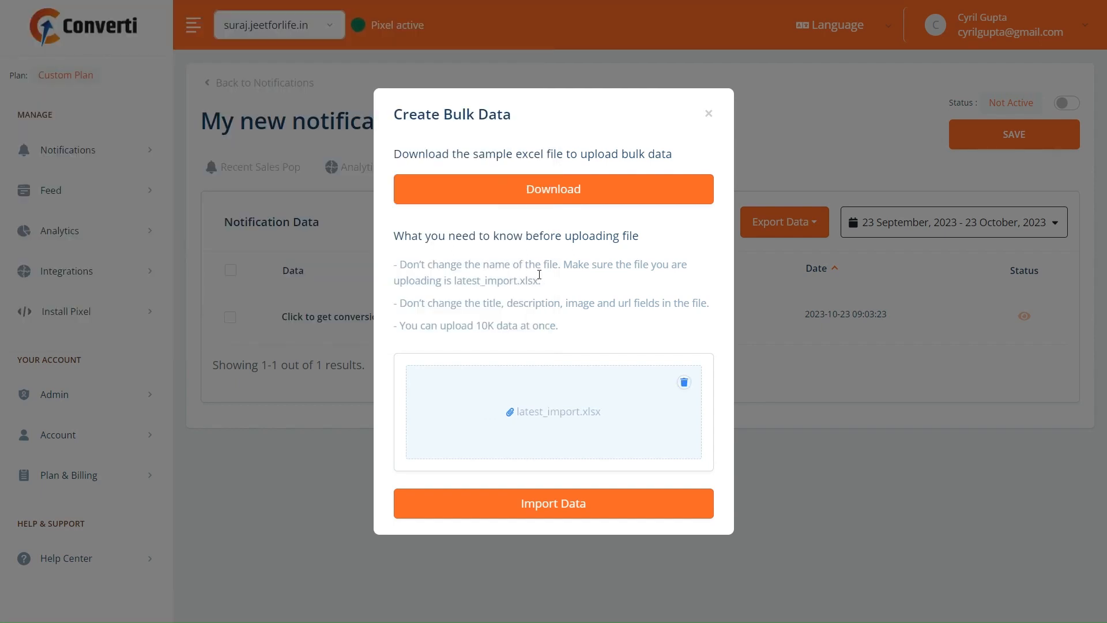
left_click(557, 509)
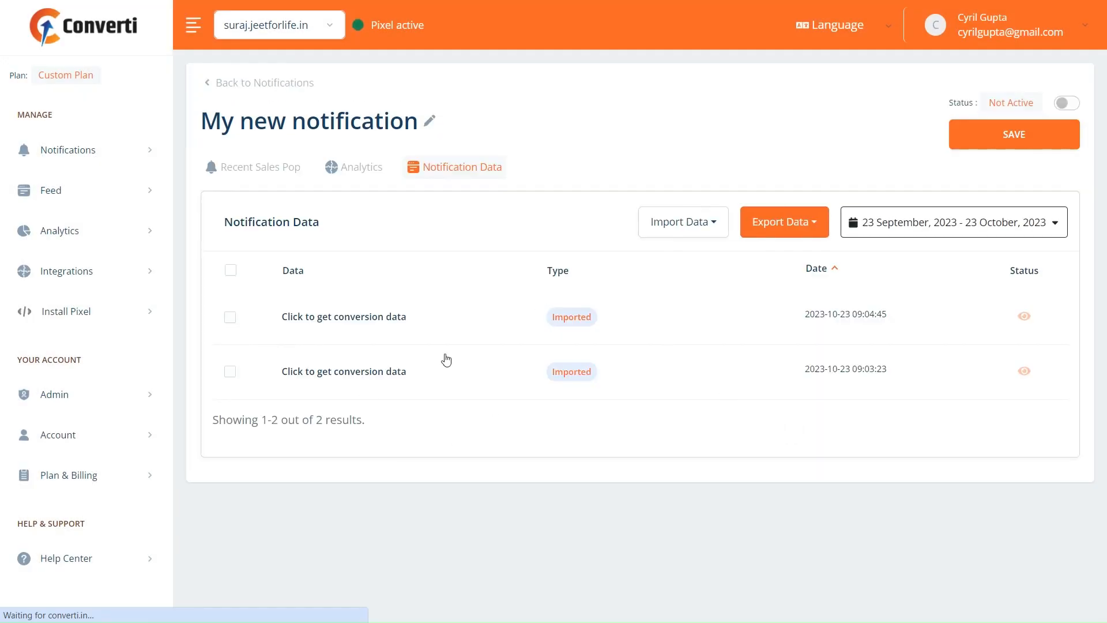
View the conversion data of the imported notification entries.
left_click(427, 375)
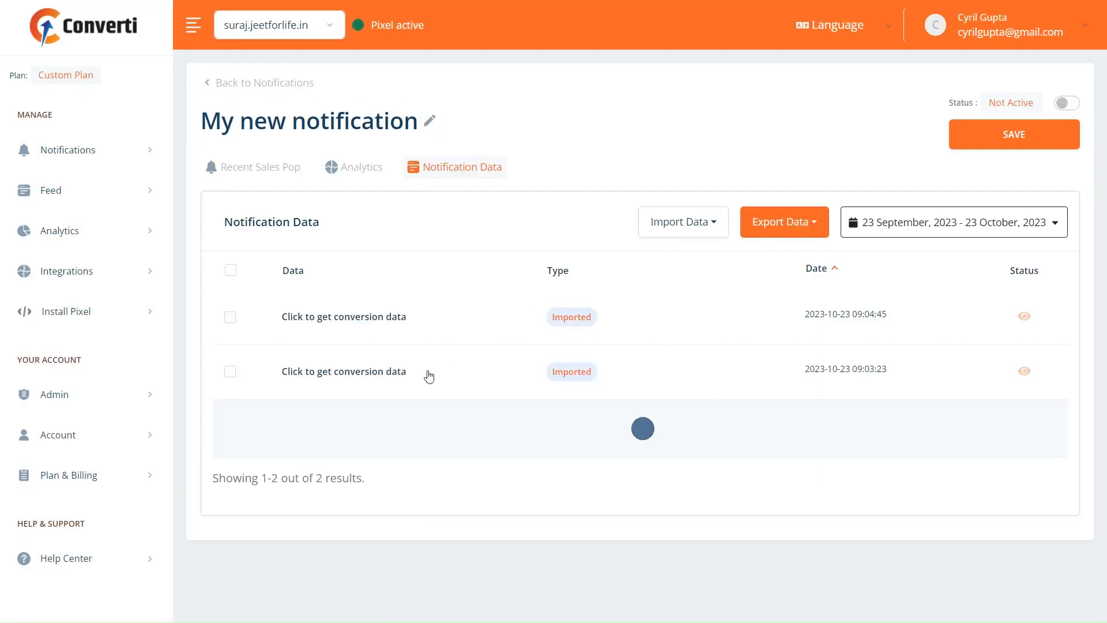
left_click(426, 338)
left_click_drag(363, 372, 494, 440)
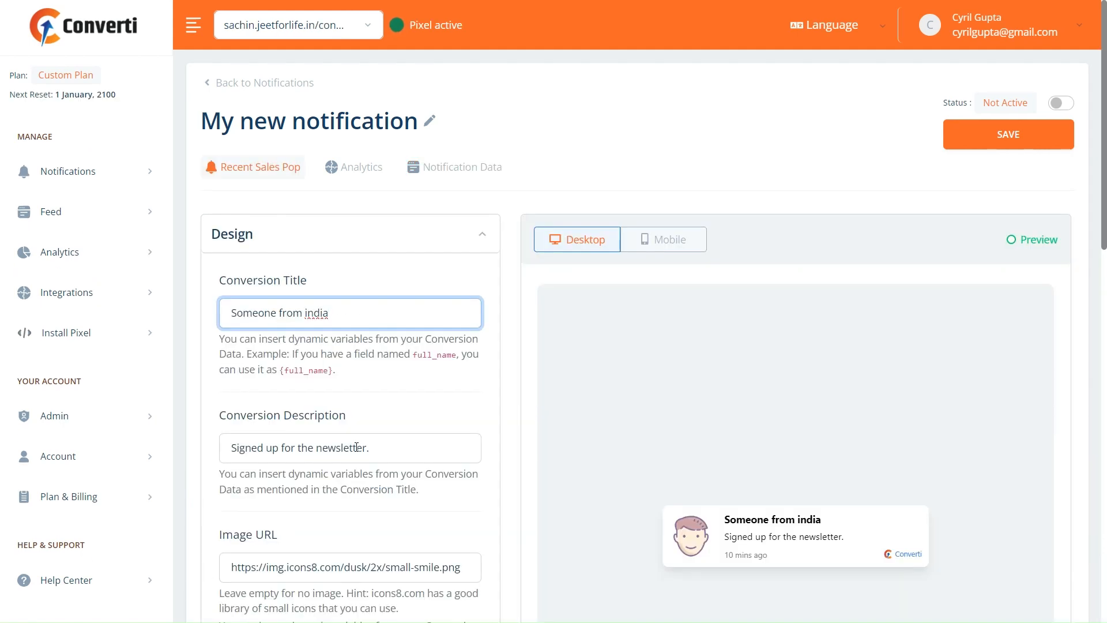
left_click(368, 449)
key("BackSpace")
type("r")
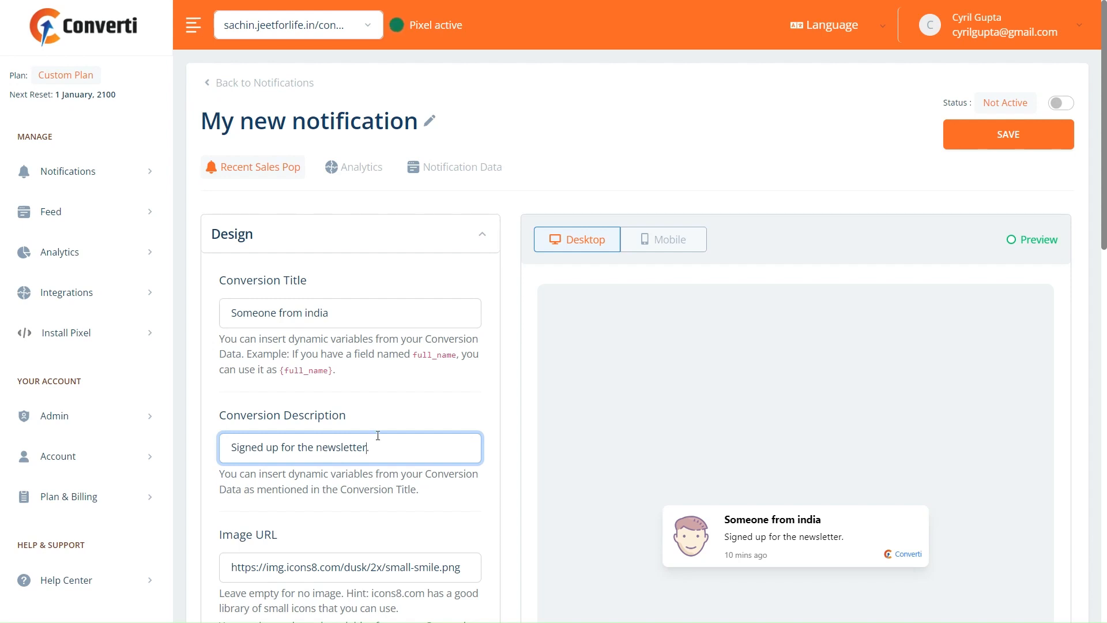
Review the Image URL, Notification URL and conversion display settings in the notification's Design section.
scroll(267, 479, "down", 3)
left_click_drag(242, 424, 379, 424)
scroll(306, 462, "down", 3)
left_click(284, 429)
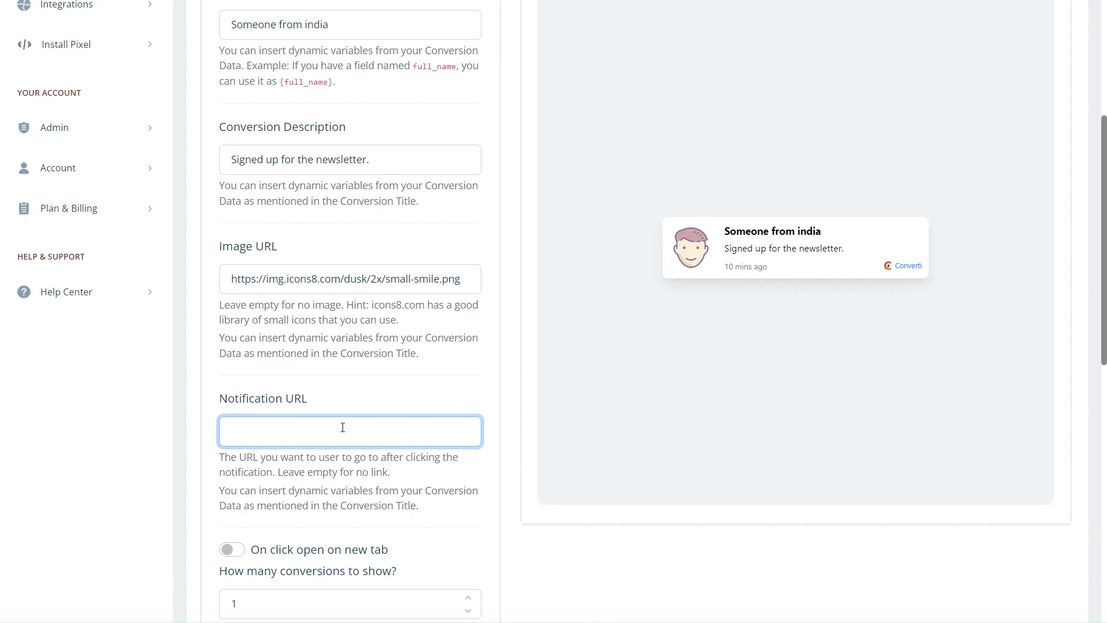
scroll(375, 375, "down", 1)
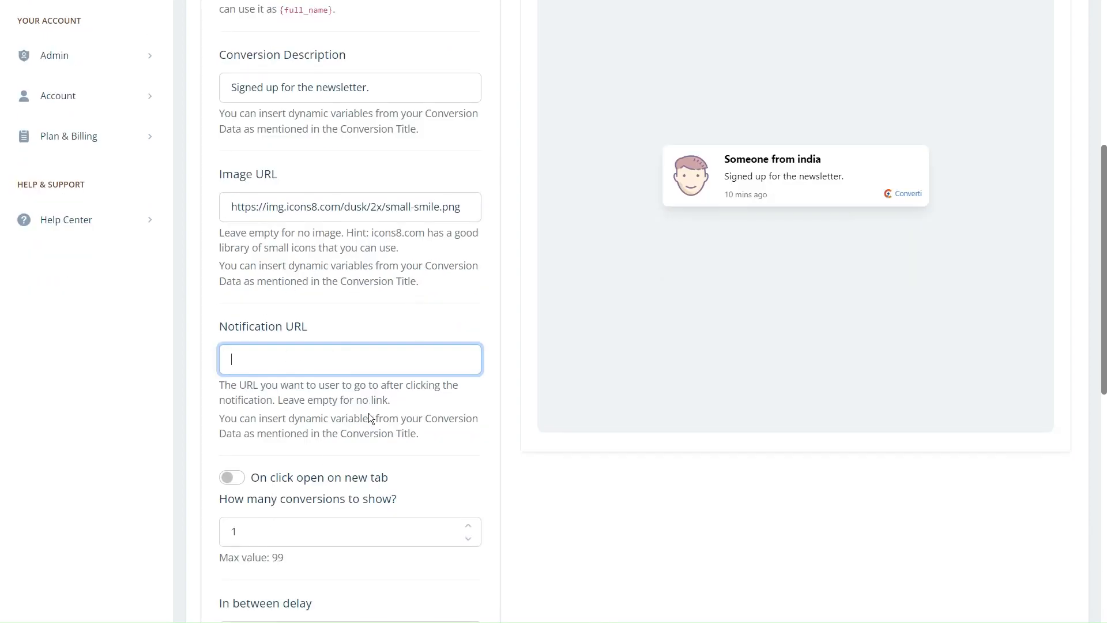
scroll(364, 406, "down", 1)
left_click(267, 353)
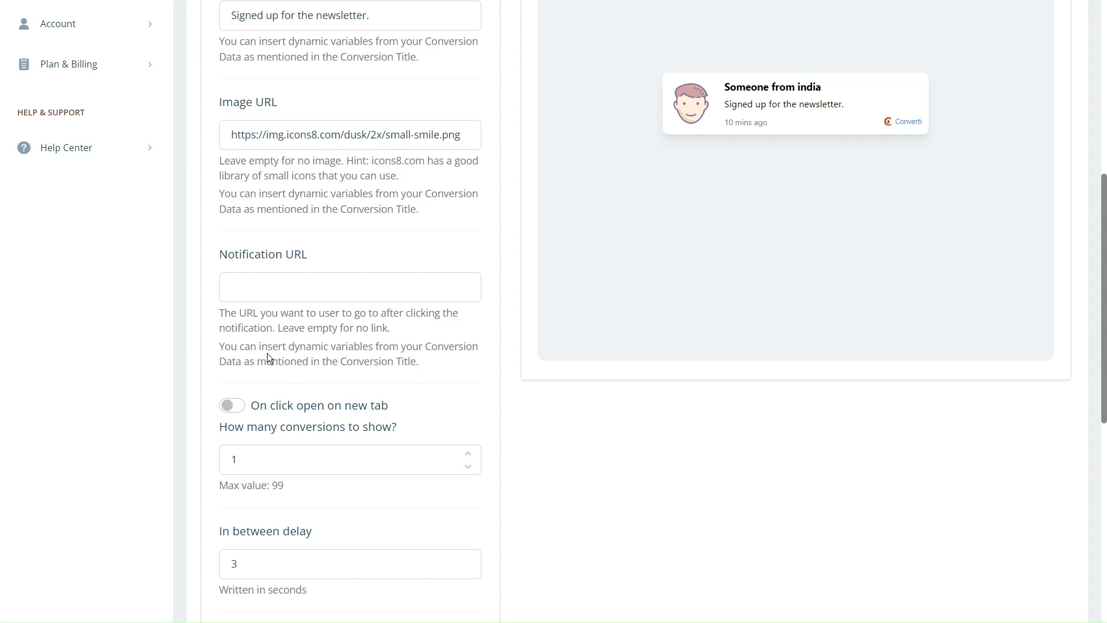
Set the number of conversions to show to 3 in the notification's Design section.
left_click(236, 407)
scroll(383, 393, "down", 2)
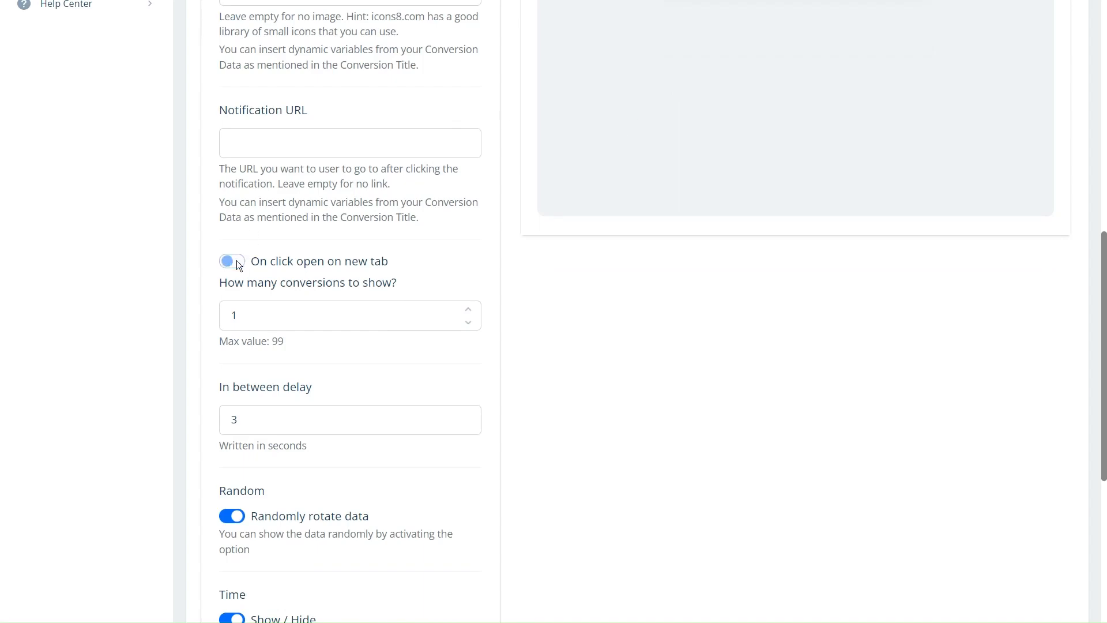
scroll(302, 285, "up", 2)
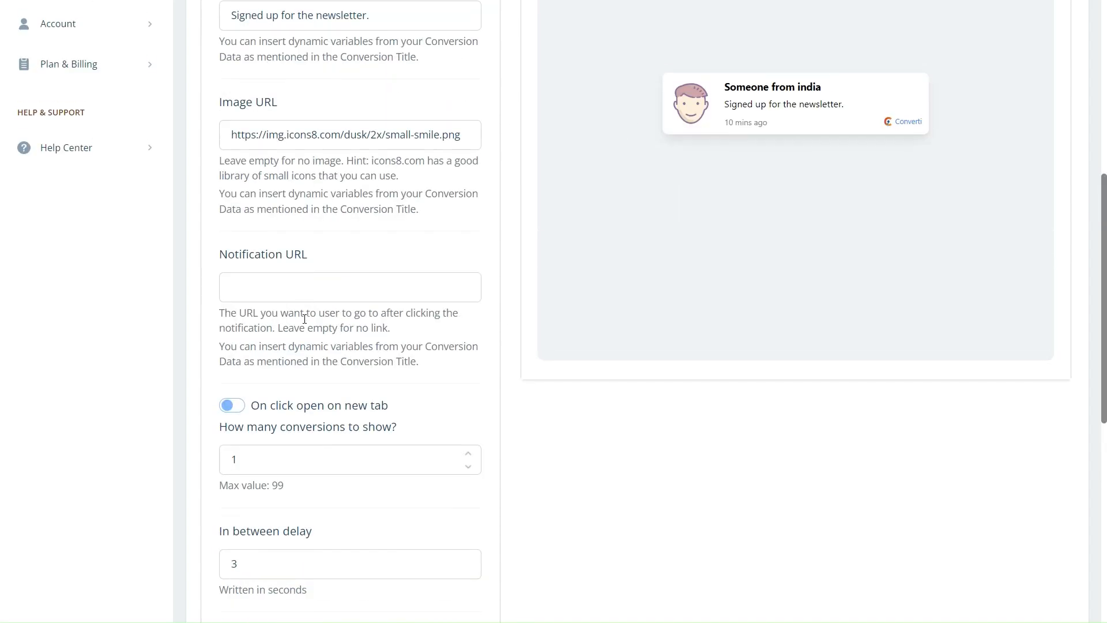
scroll(305, 319, "down", 1)
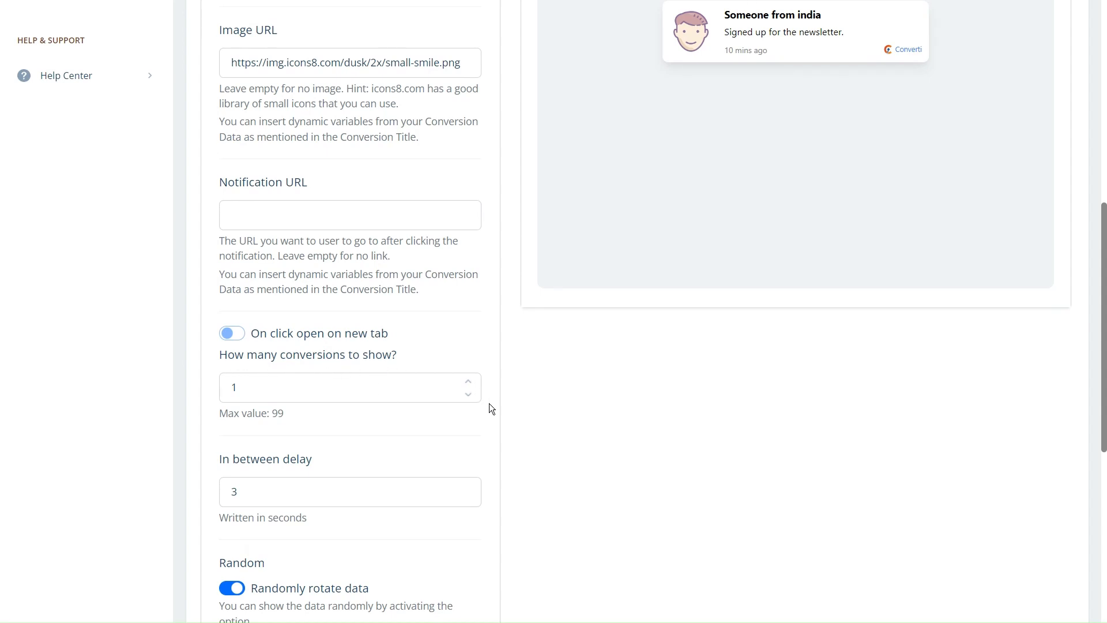
left_click(467, 382)
left_click(467, 383)
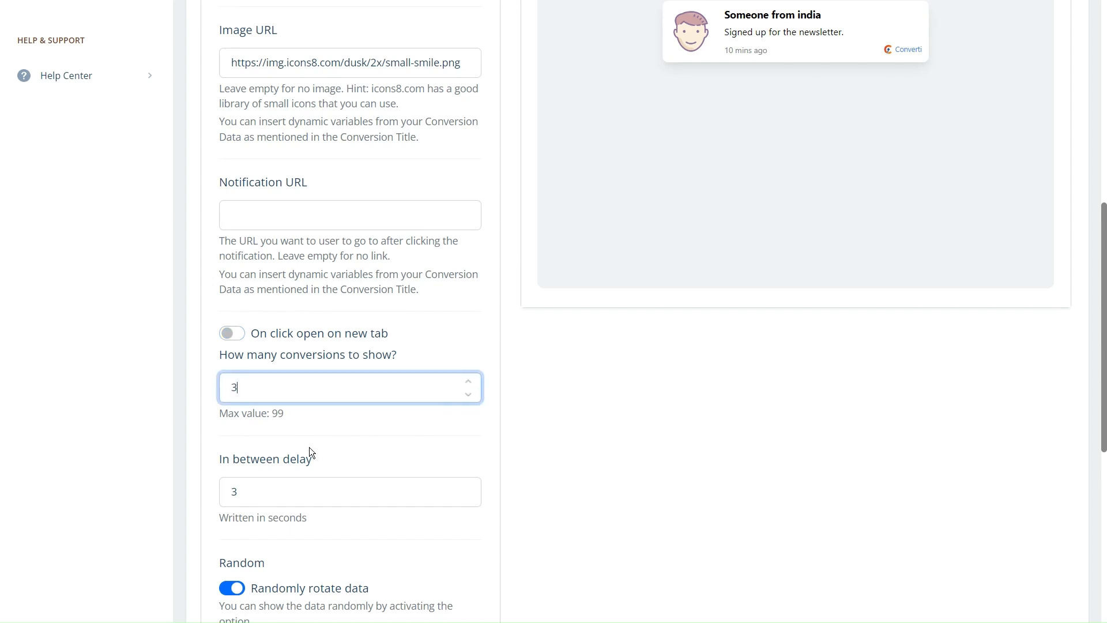
Set the In between delay to 5 seconds and review the Random and Time settings.
scroll(330, 417, "down", 1)
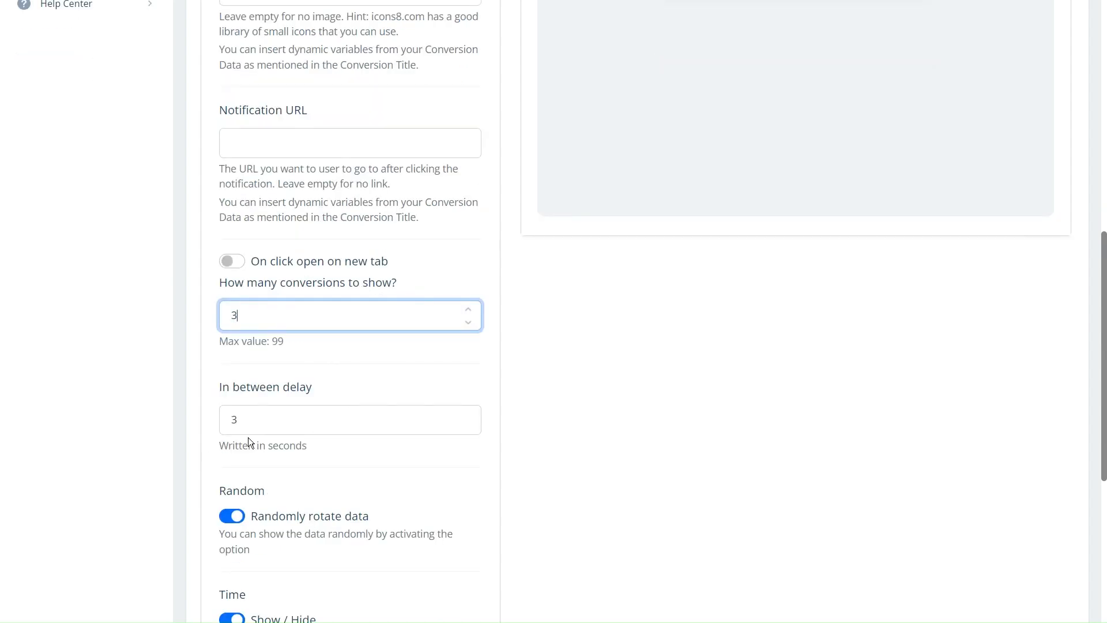
left_click(364, 422)
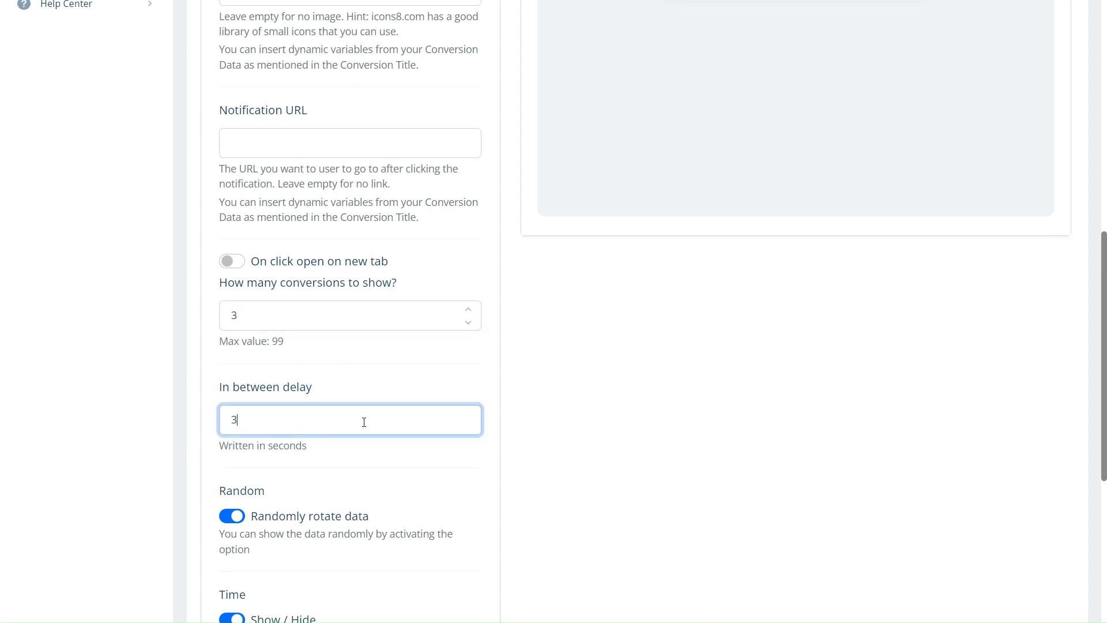
double_click(348, 423)
type("5")
scroll(389, 461, "down", 2)
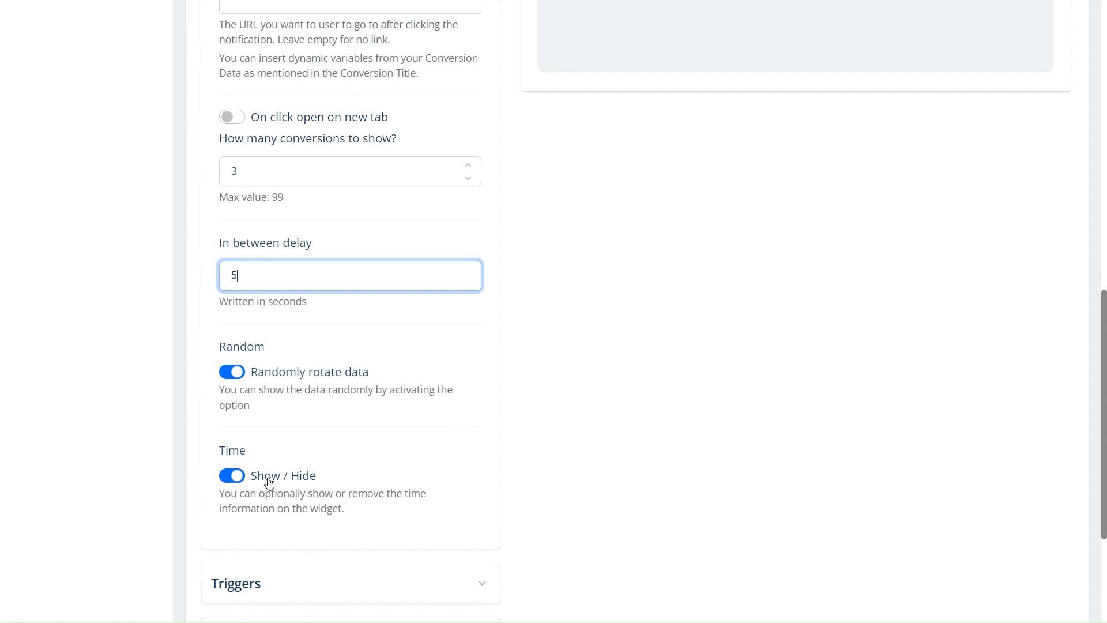
scroll(240, 426, "down", 1)
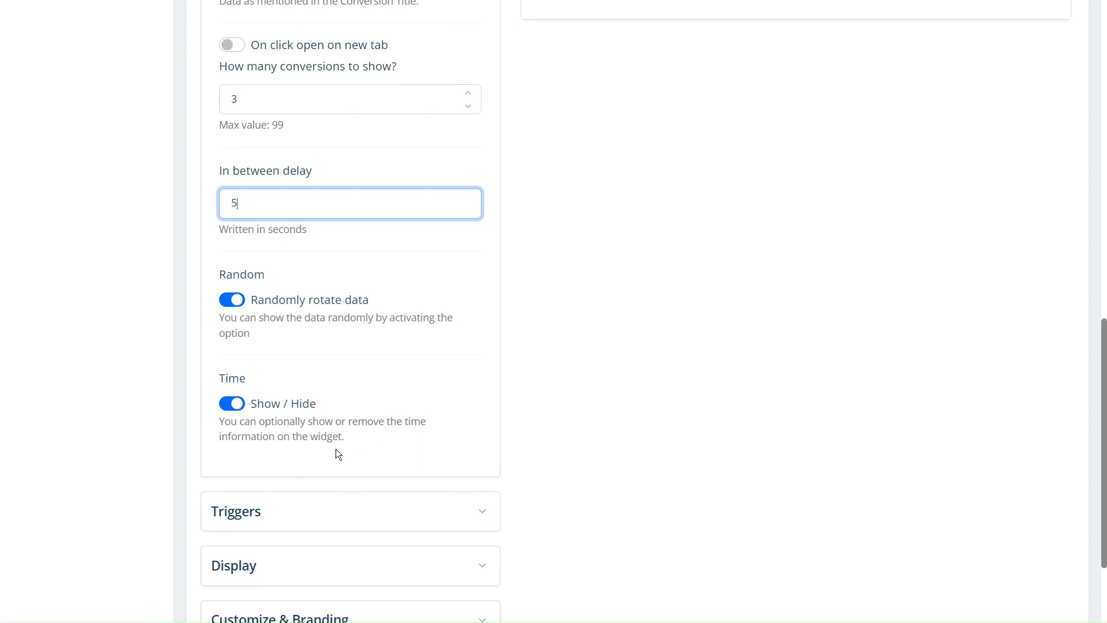
scroll(382, 367, "up", 5)
scroll(309, 420, "down", 4)
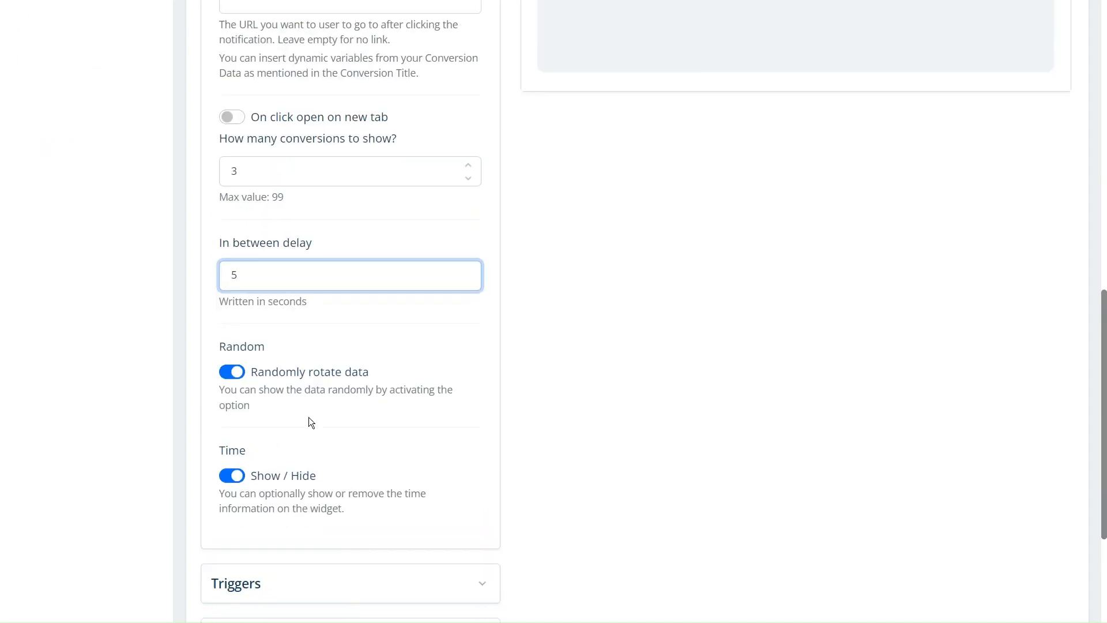
Expand the Triggers section and turn off Trigger on all pages.
scroll(314, 479, "down", 2)
left_click(477, 444)
scroll(426, 248, "up", 2)
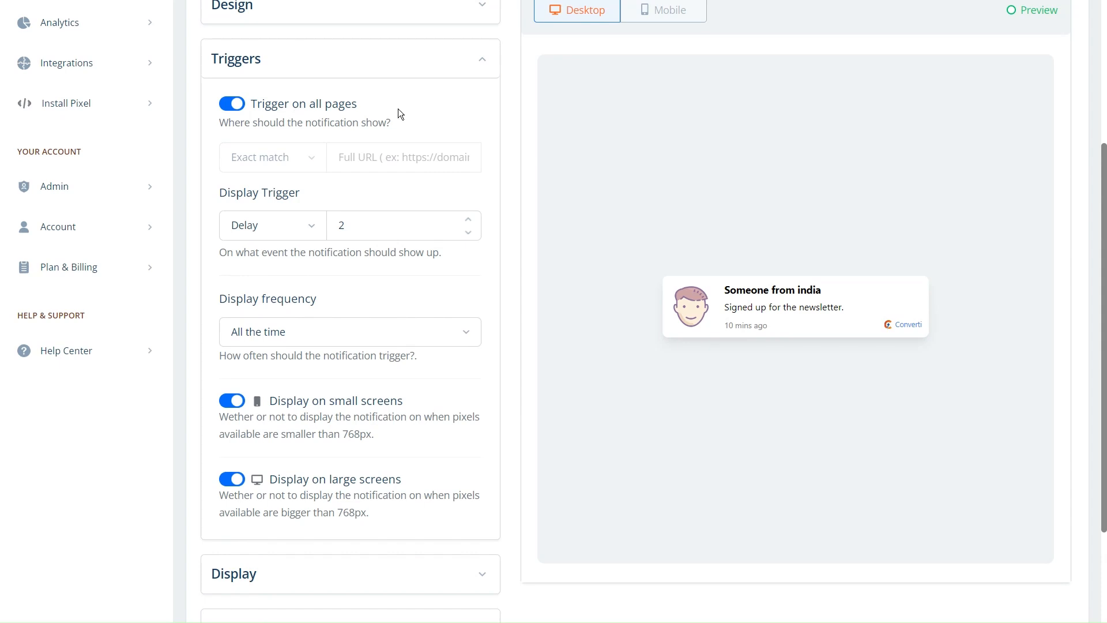
left_click(234, 106)
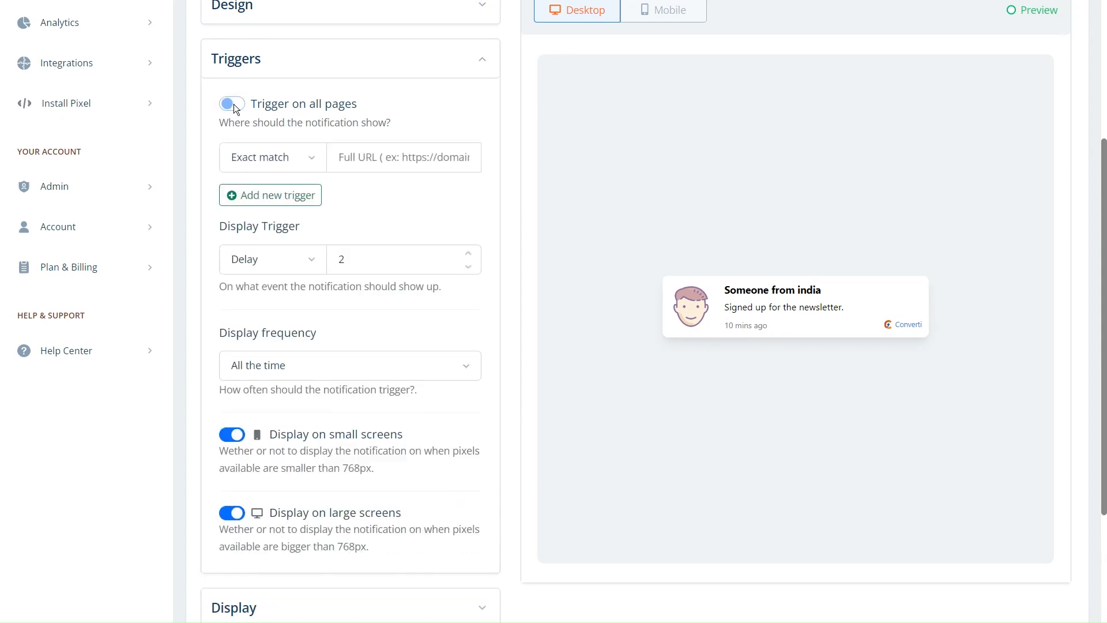
Add a second page-URL trigger row with the Exact match condition, leaving its URL empty.
left_click(313, 155)
left_click(313, 156)
left_click(383, 159)
left_click(288, 160)
left_click(378, 195)
left_click(300, 195)
left_click(317, 198)
left_click(383, 204)
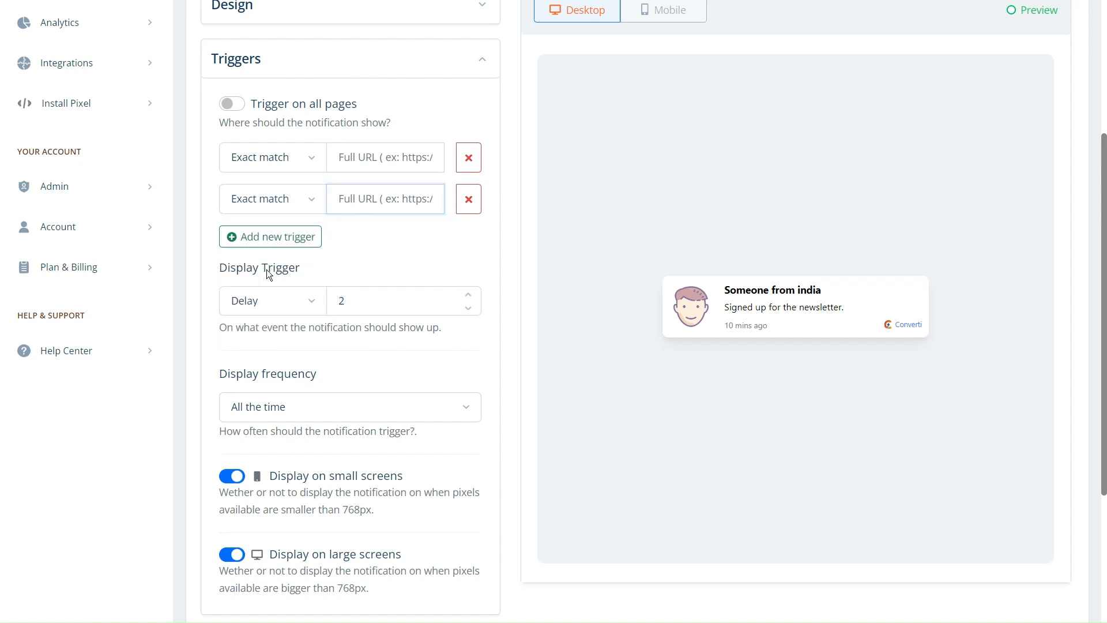
Try the Exit Intent and Scroll Percentage options as the notification's Display Trigger.
triple_click(293, 274)
left_click(294, 301)
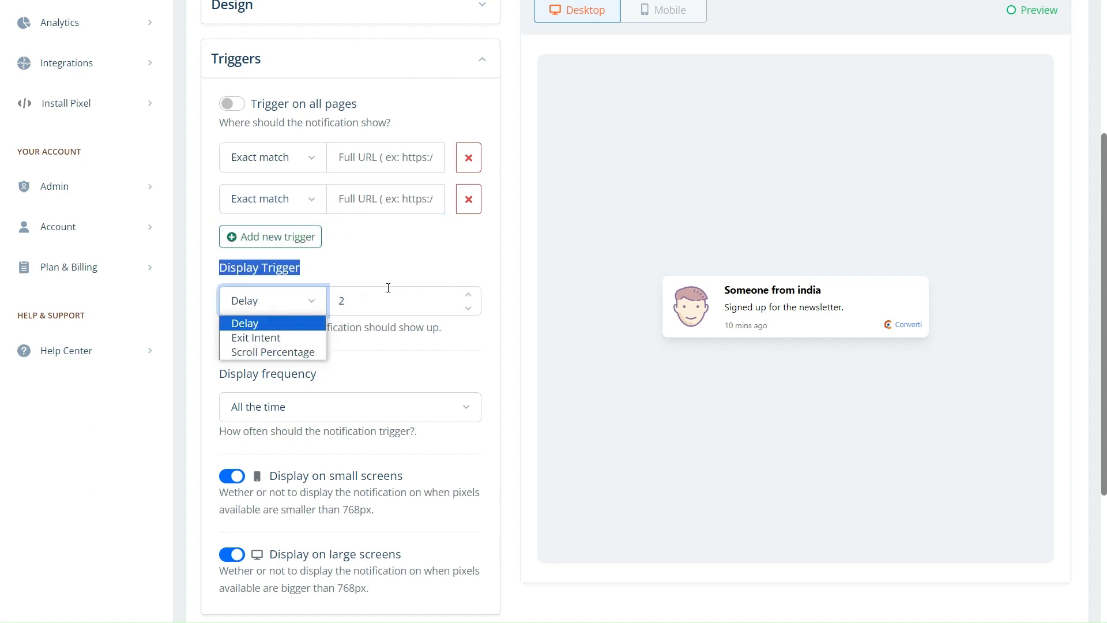
left_click(388, 290)
left_click(281, 305)
left_click(271, 338)
left_click(278, 306)
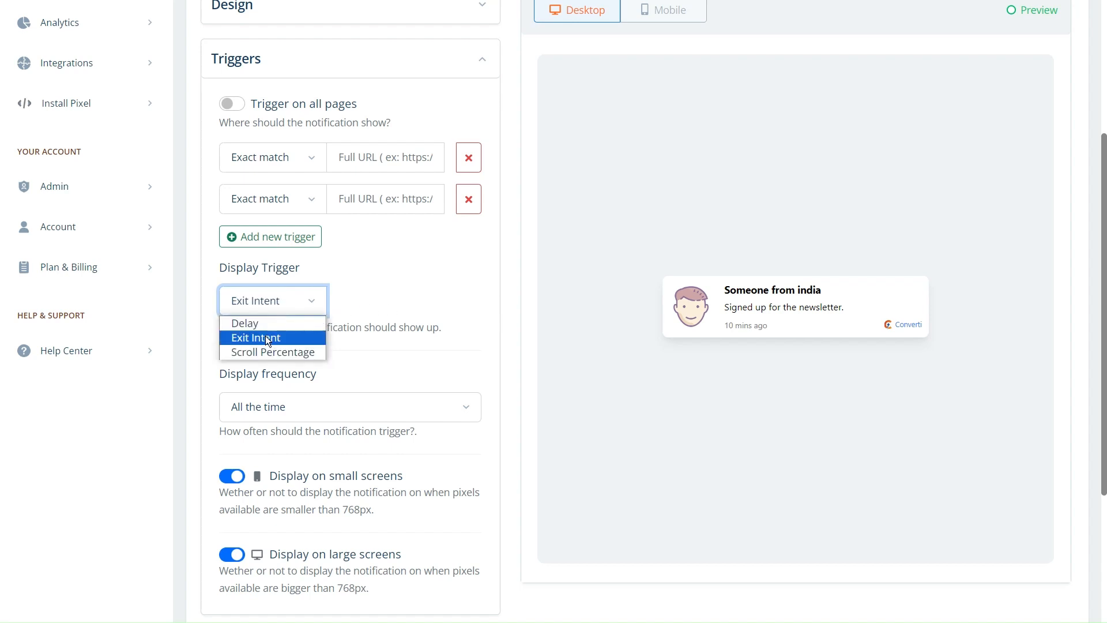
left_click(270, 353)
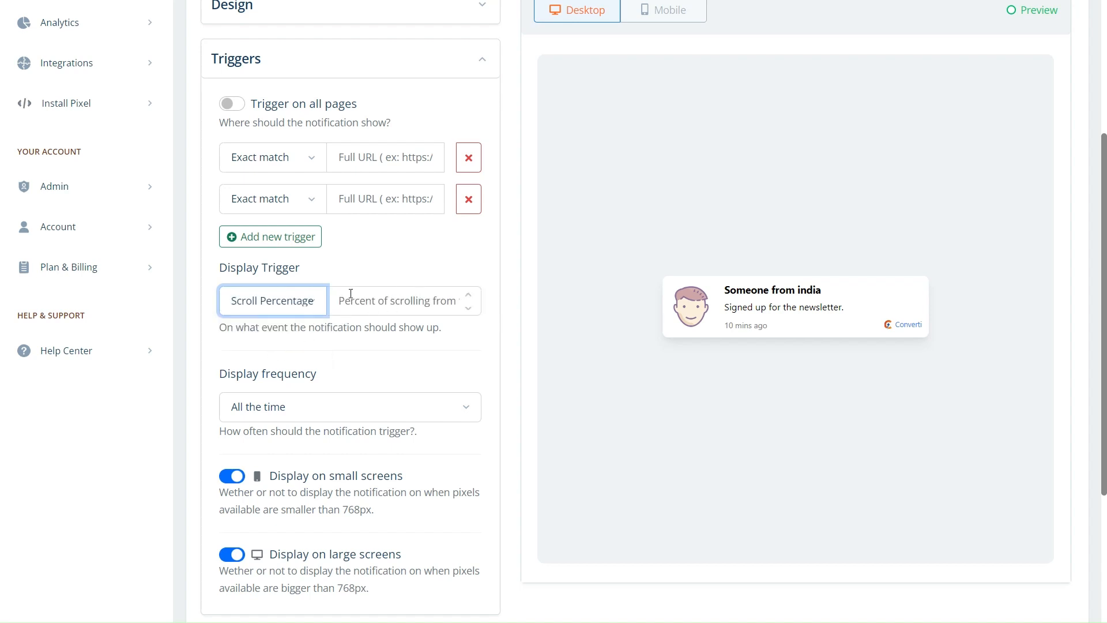
left_click(281, 304)
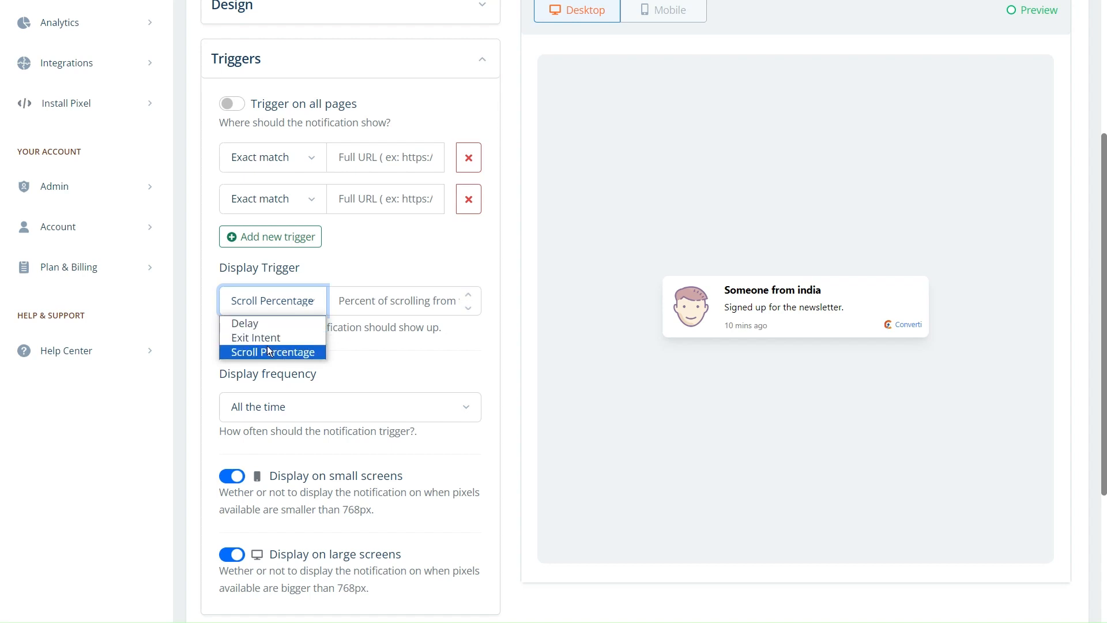
left_click(264, 339)
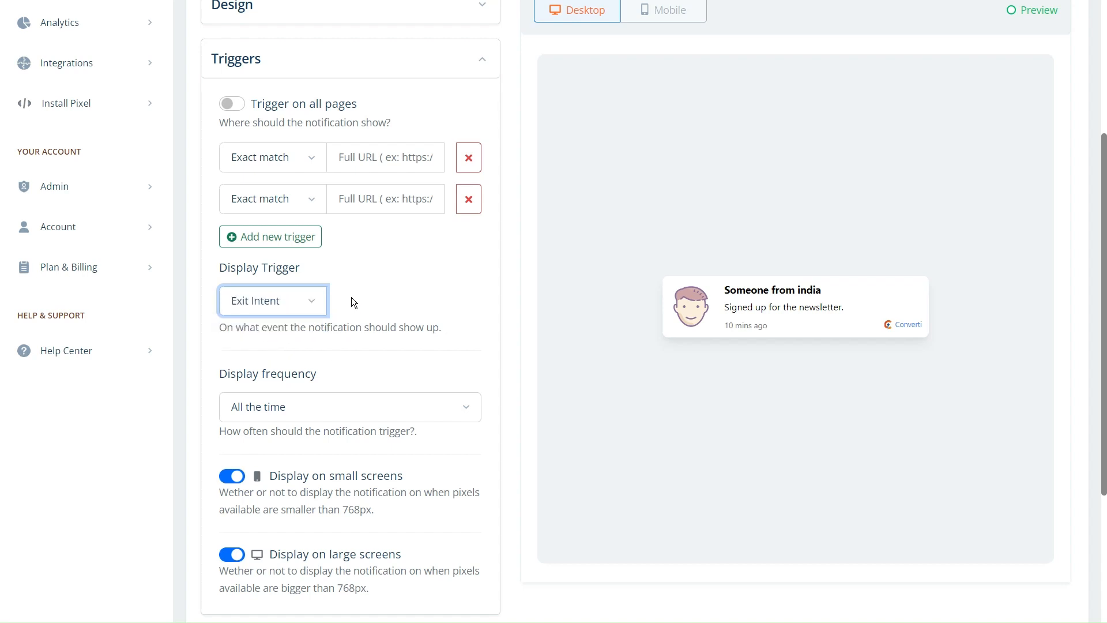
Set the Display Trigger to Scroll Percentage and place the cursor in its empty percentage value.
left_click(284, 308)
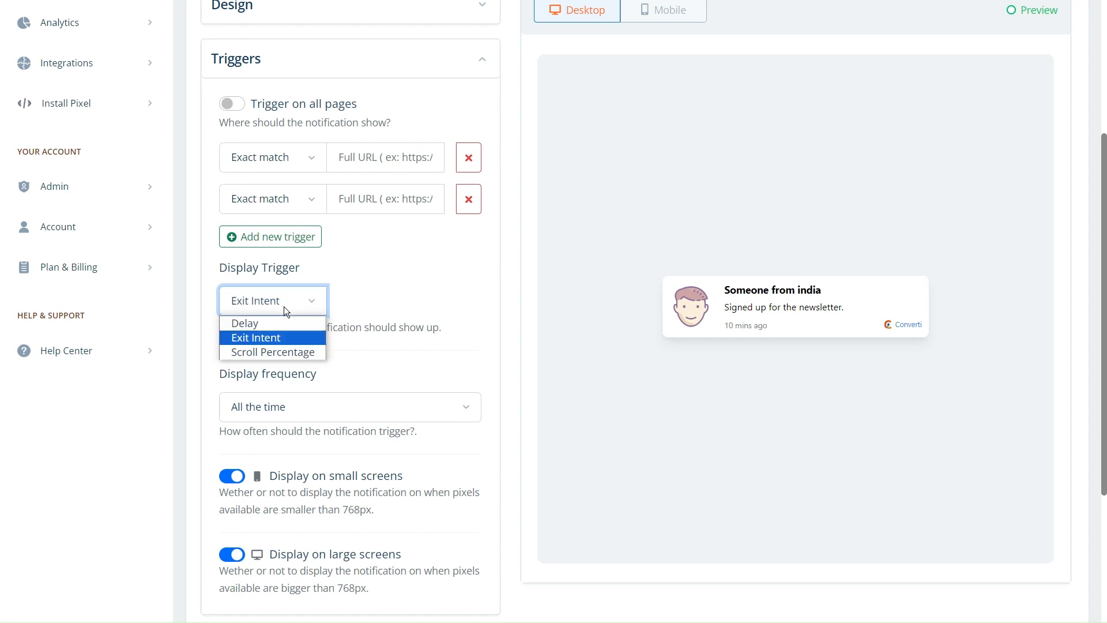
left_click(268, 353)
left_click(358, 305)
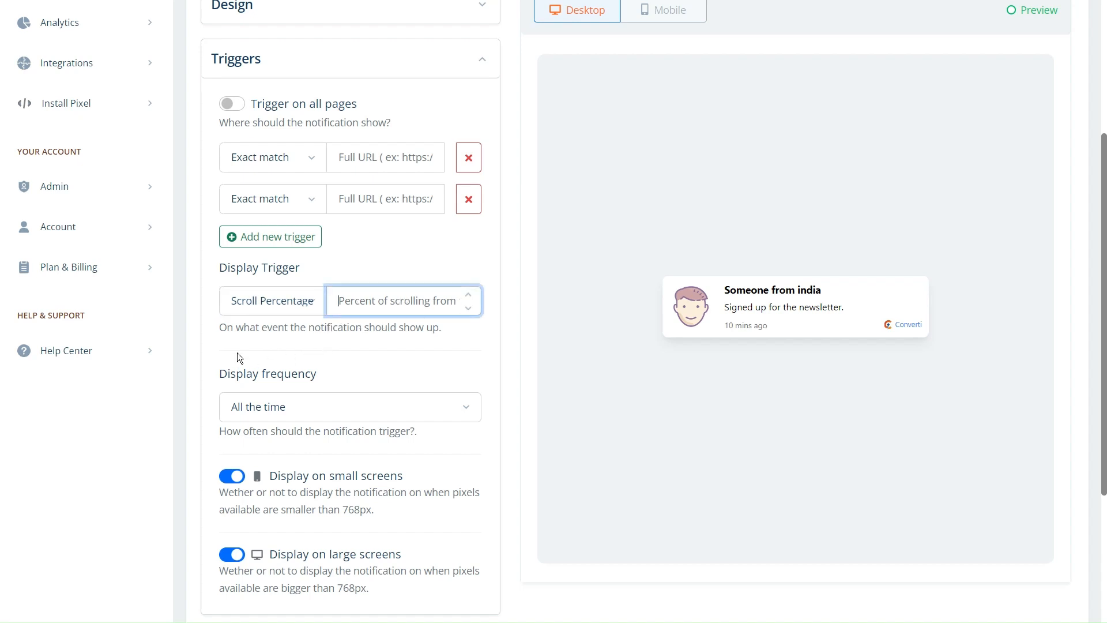
Examine the Display frequency choices and the small-screen and large-screen display options.
scroll(234, 340, "down", 1)
left_click_drag(218, 300, 304, 300)
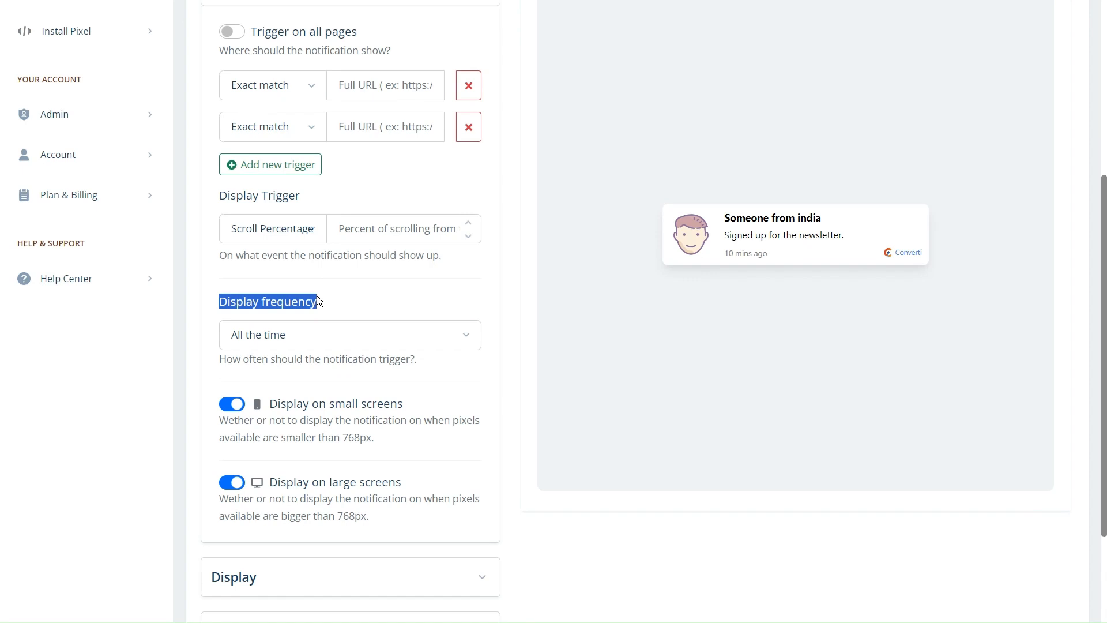
left_click(359, 291)
left_click(331, 334)
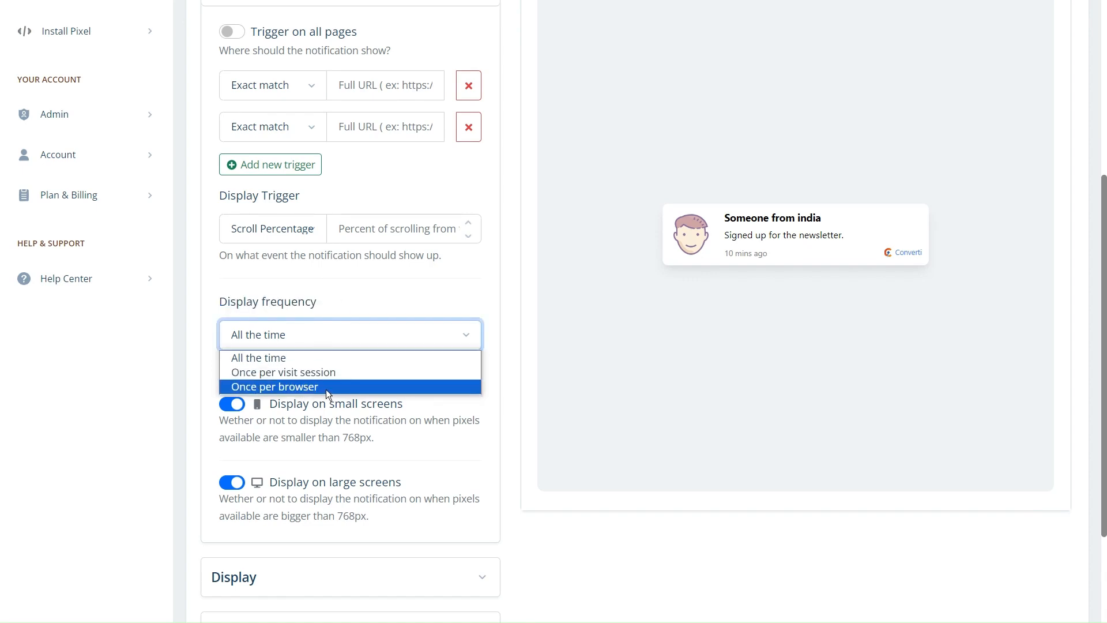
left_click(496, 390)
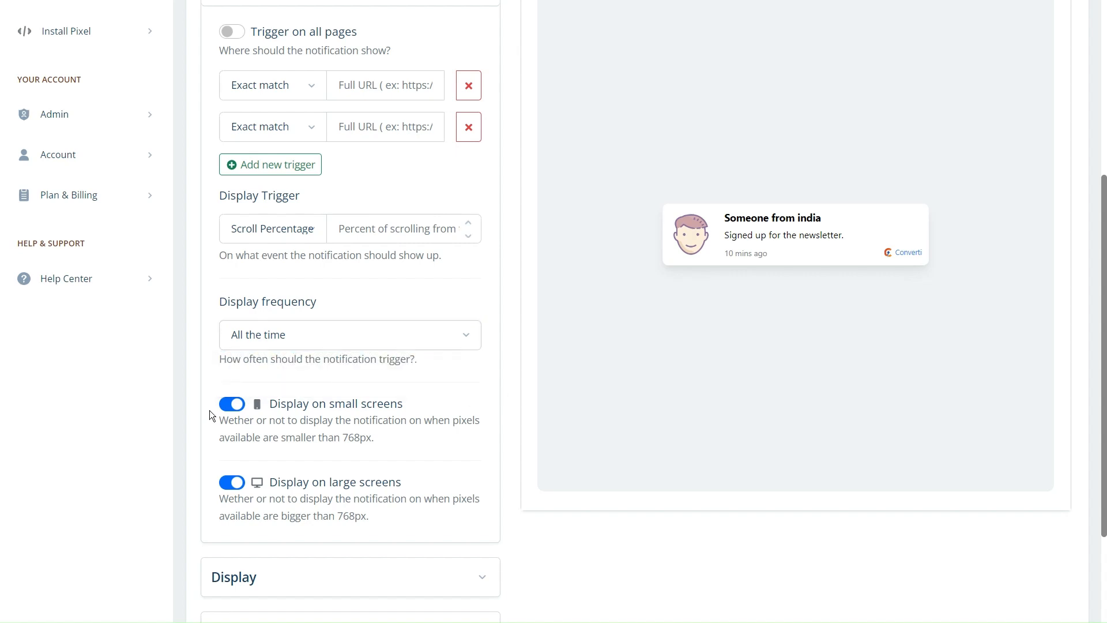
scroll(336, 390, "down", 1)
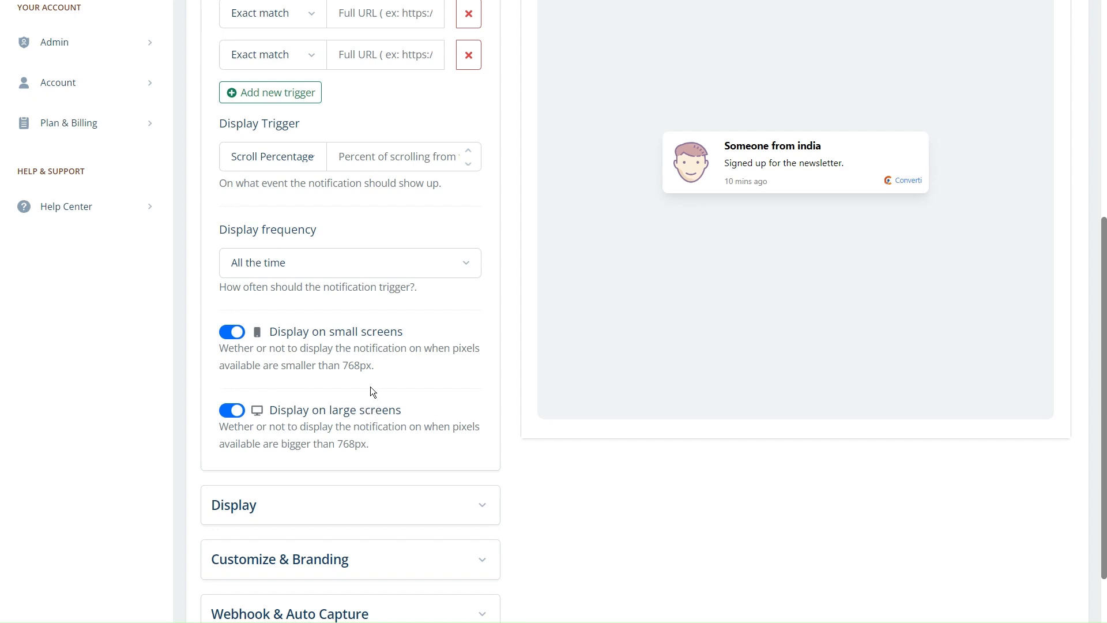
scroll(370, 390, "down", 2)
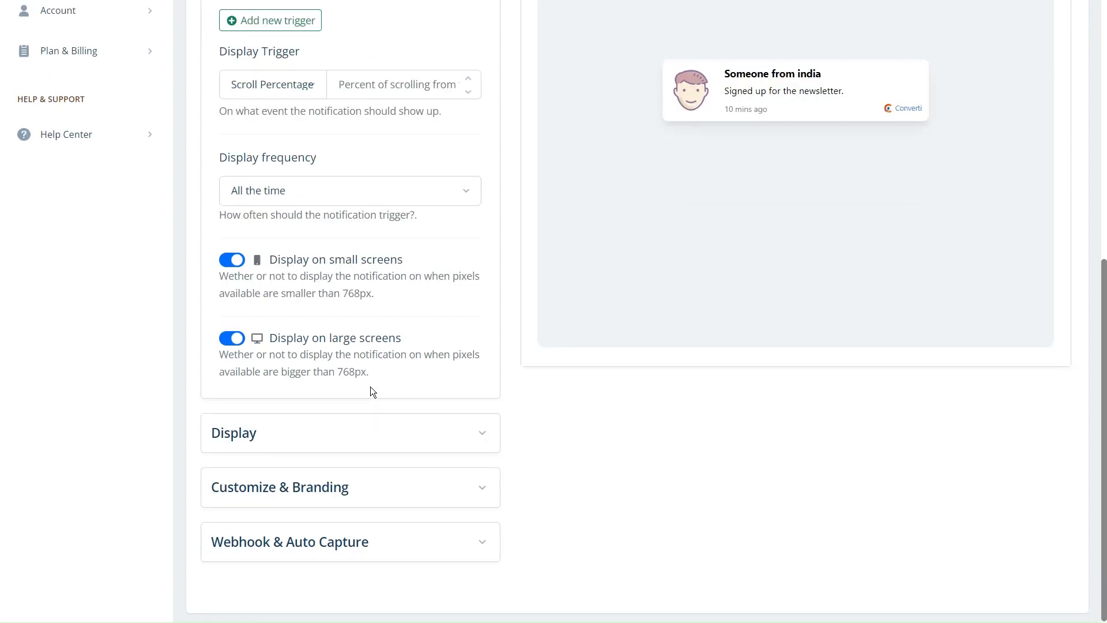
Examine the Display Duration hint, the Display Position choices and the close button and branding options in the Display section.
left_click(481, 437)
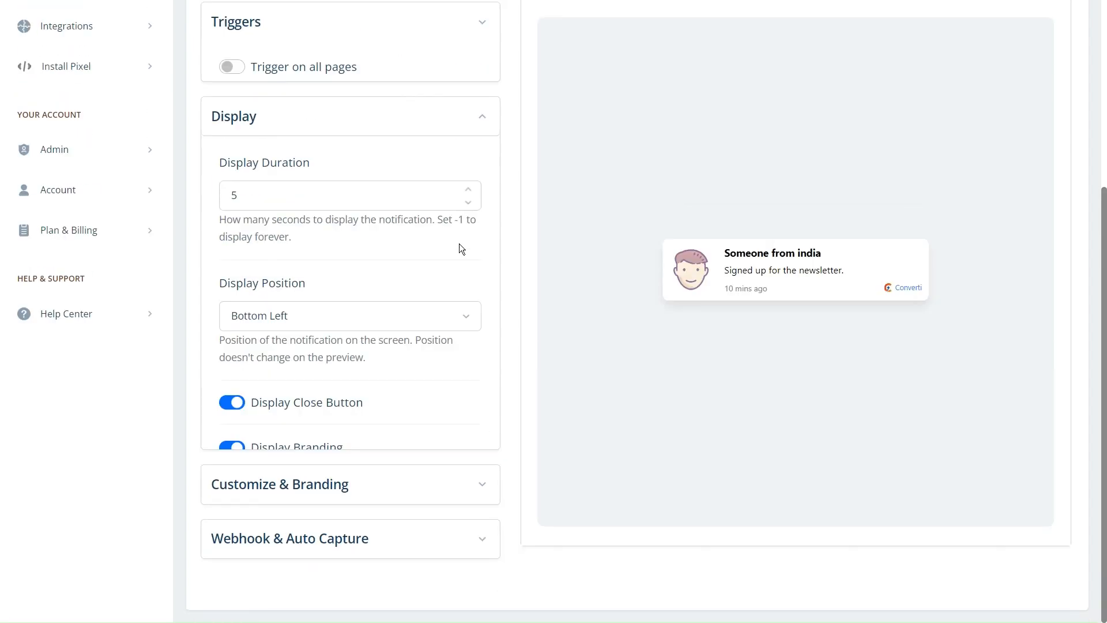
scroll(460, 247, "up", 3)
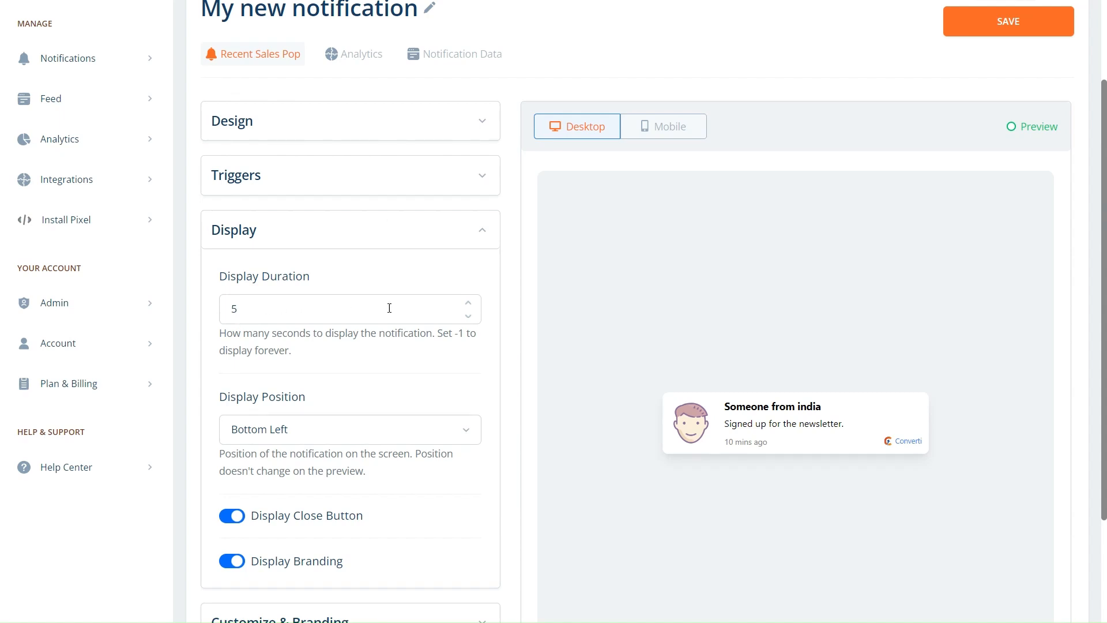
left_click_drag(439, 335, 469, 345)
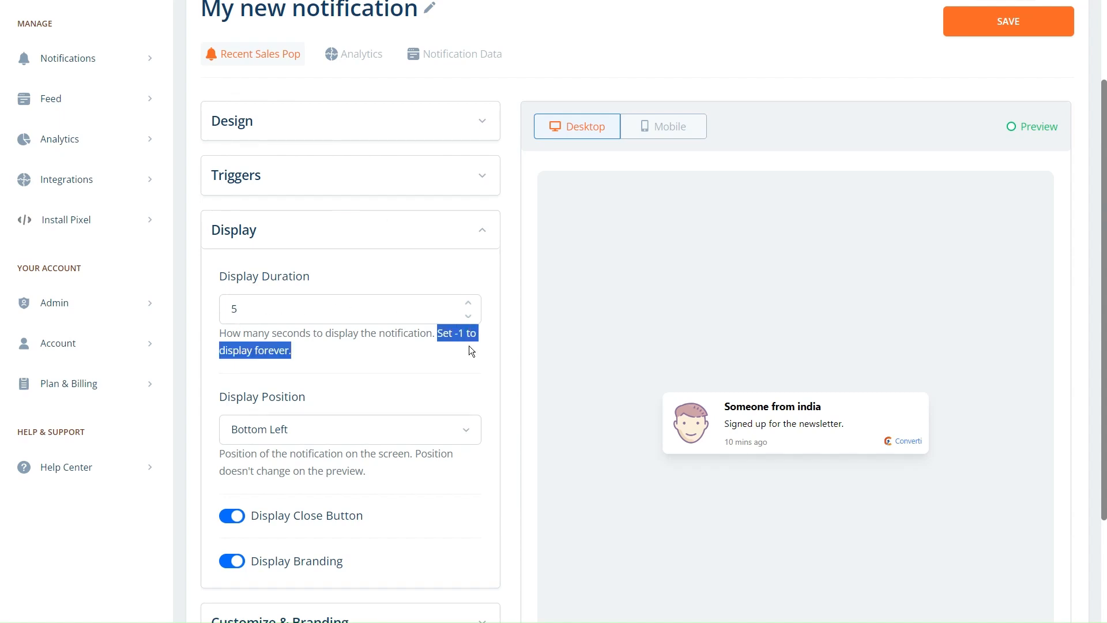
left_click(314, 351)
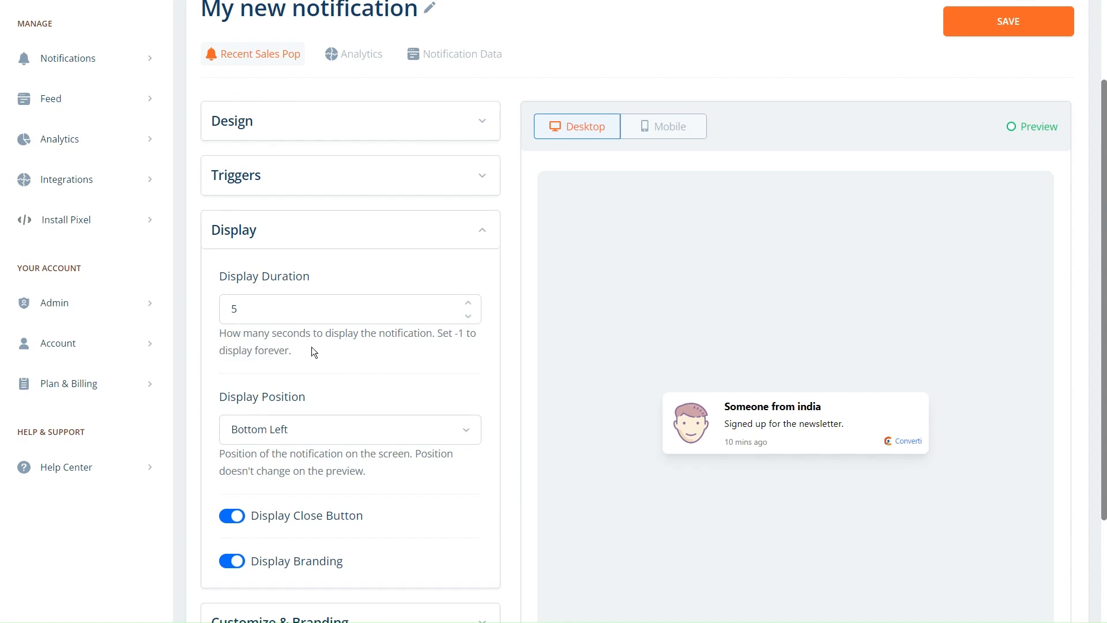
left_click(323, 423)
scroll(326, 391, "down", 2)
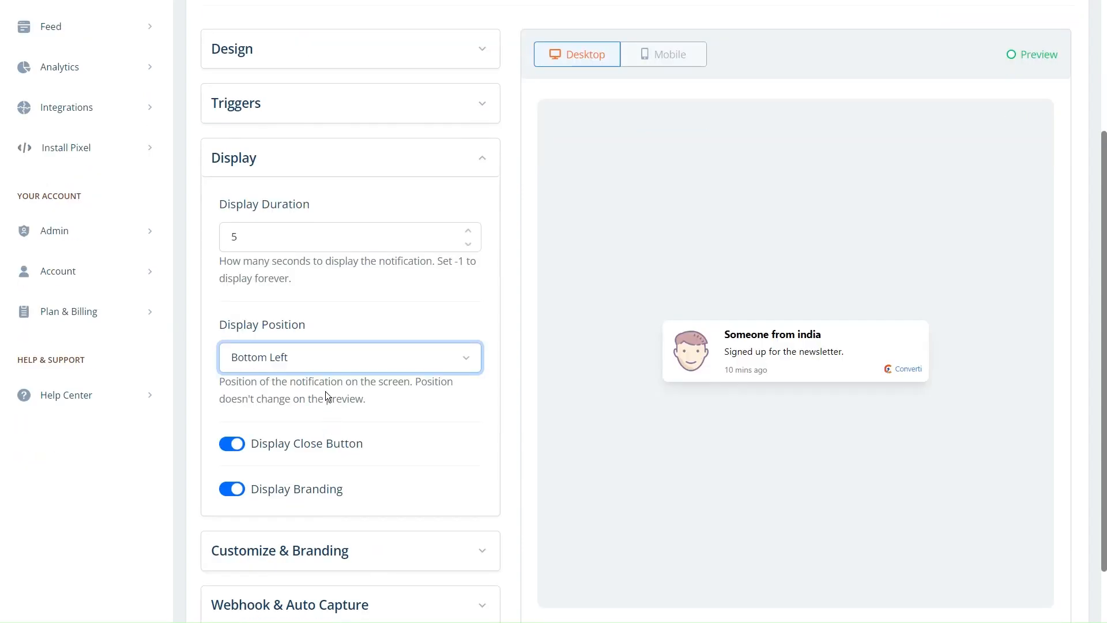
left_click(317, 365)
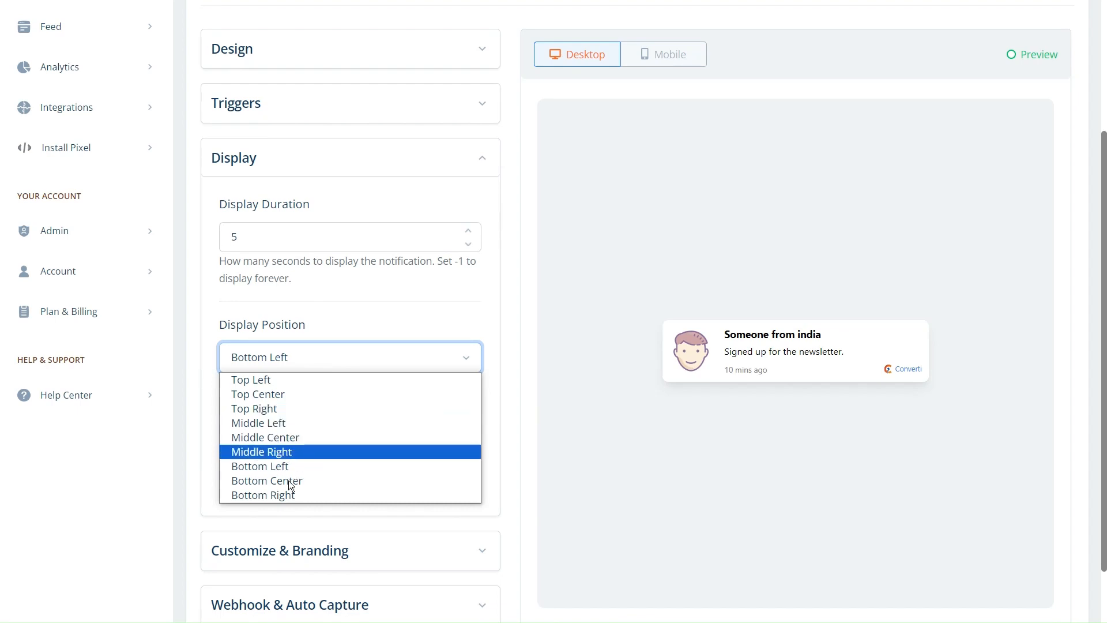
left_click(365, 358)
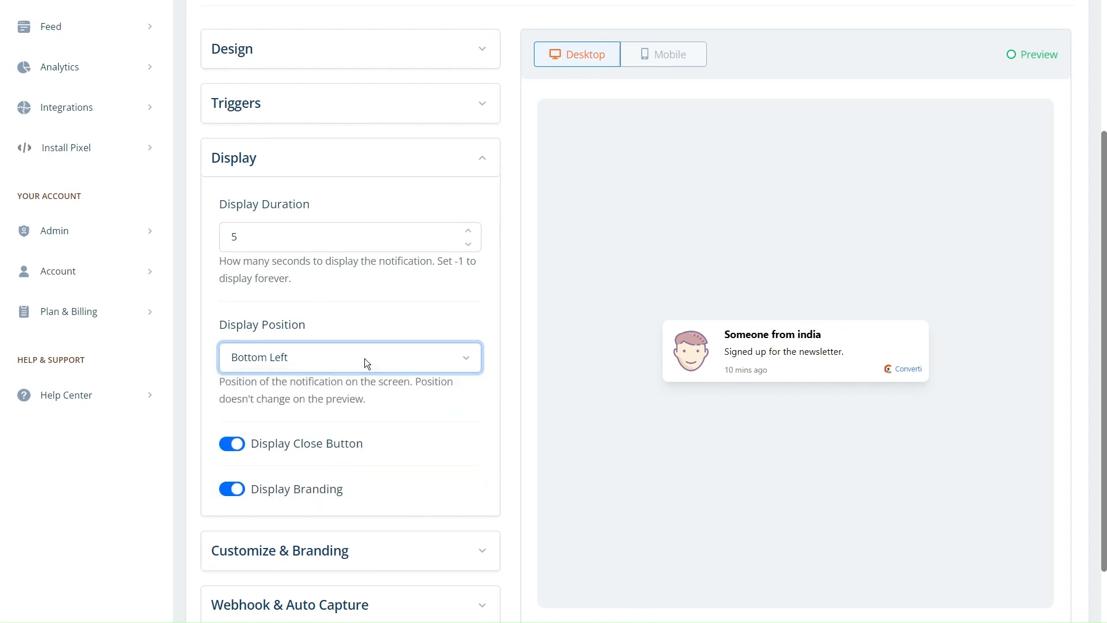
left_click(365, 358)
left_click(364, 358)
scroll(246, 382, "down", 2)
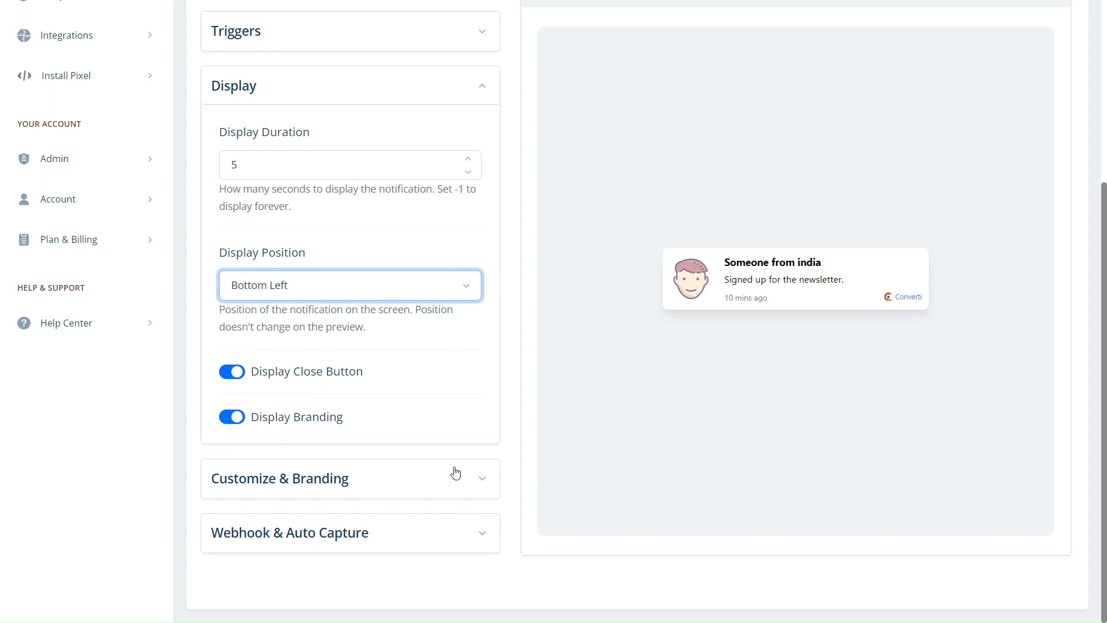
Expand the Customize & Branding section and inspect the color picker for the Title color.
left_click(482, 485)
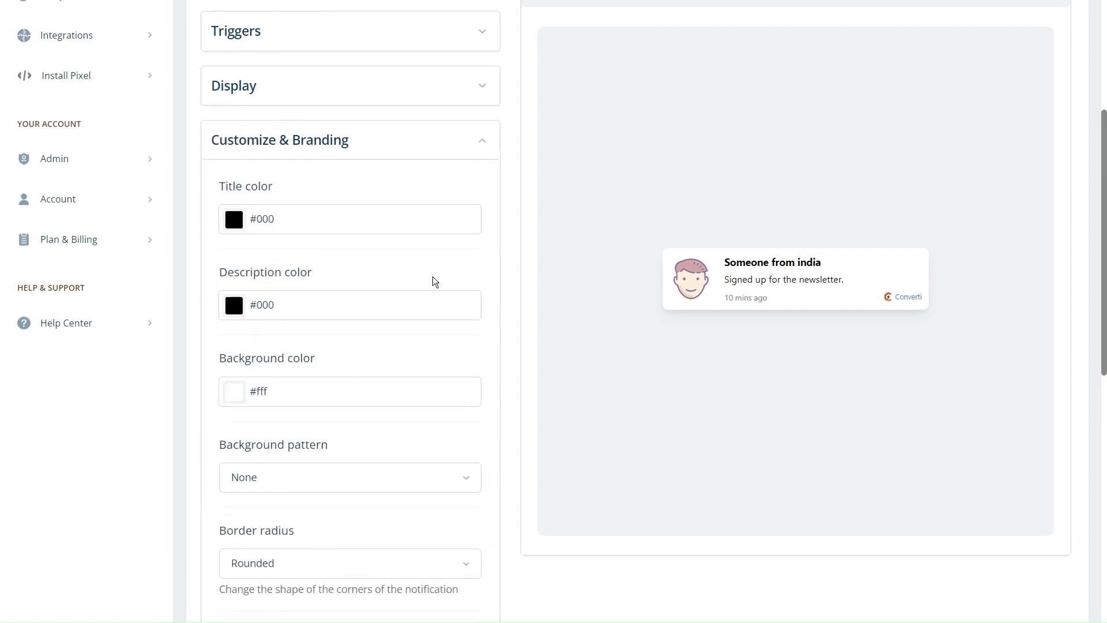
left_click(234, 219)
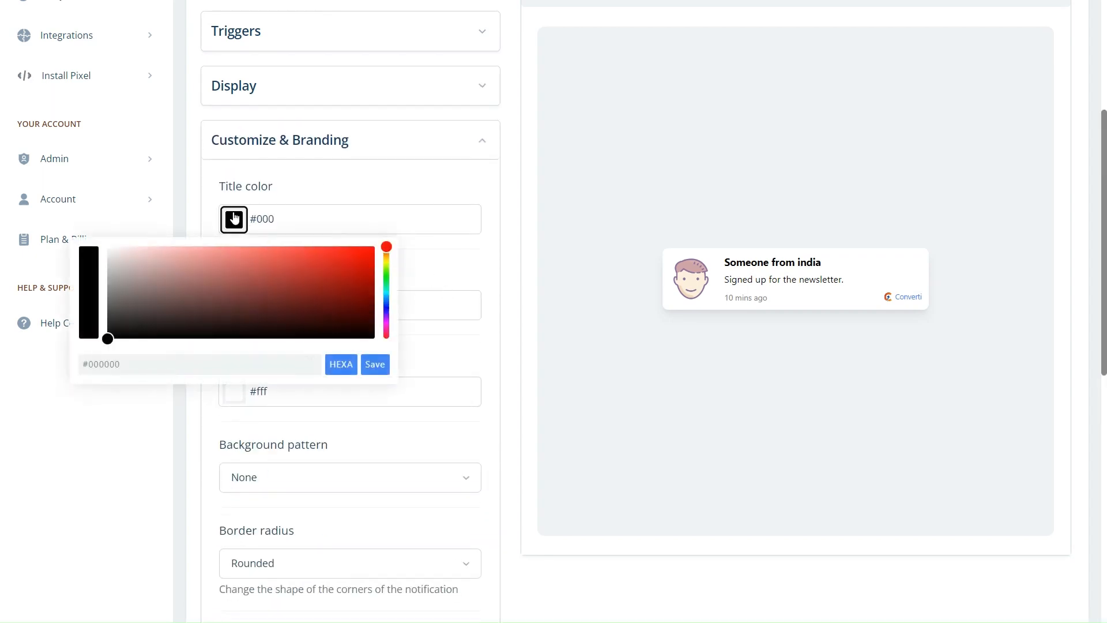
left_click_drag(230, 181, 287, 183)
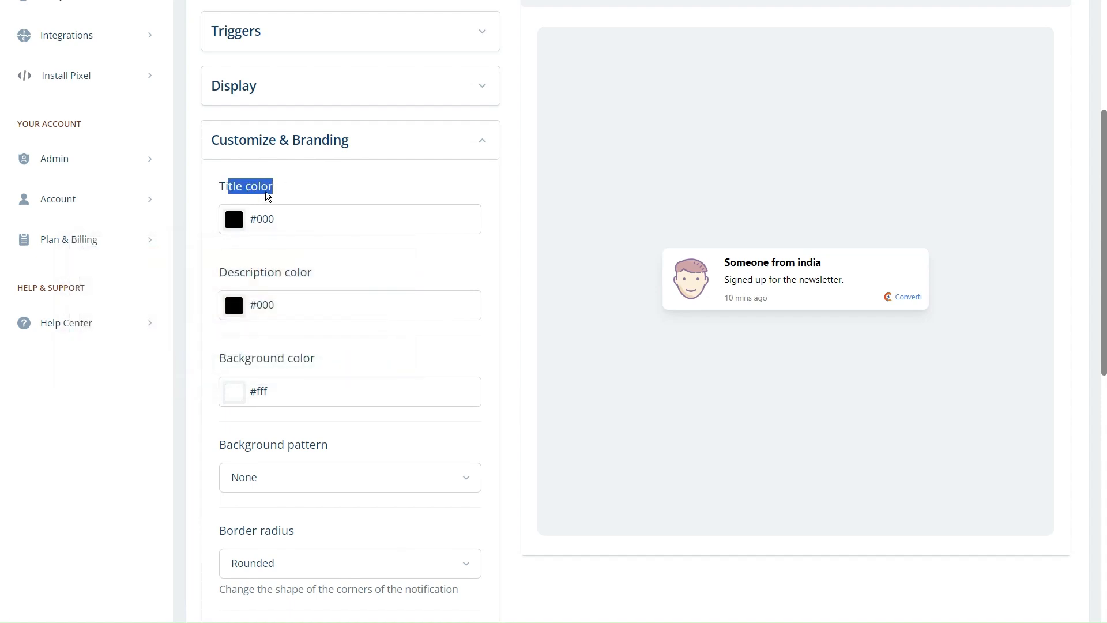
Set the Title color to dark grey #2C2828 and the Description color to red #CA0808.
left_click(248, 220)
left_click(235, 225)
mouse_move(185, 282)
left_mouse_down()
mouse_move(136, 259)
mouse_move(198, 265)
mouse_move(193, 300)
mouse_move(132, 323)
left_mouse_up()
left_click(318, 243)
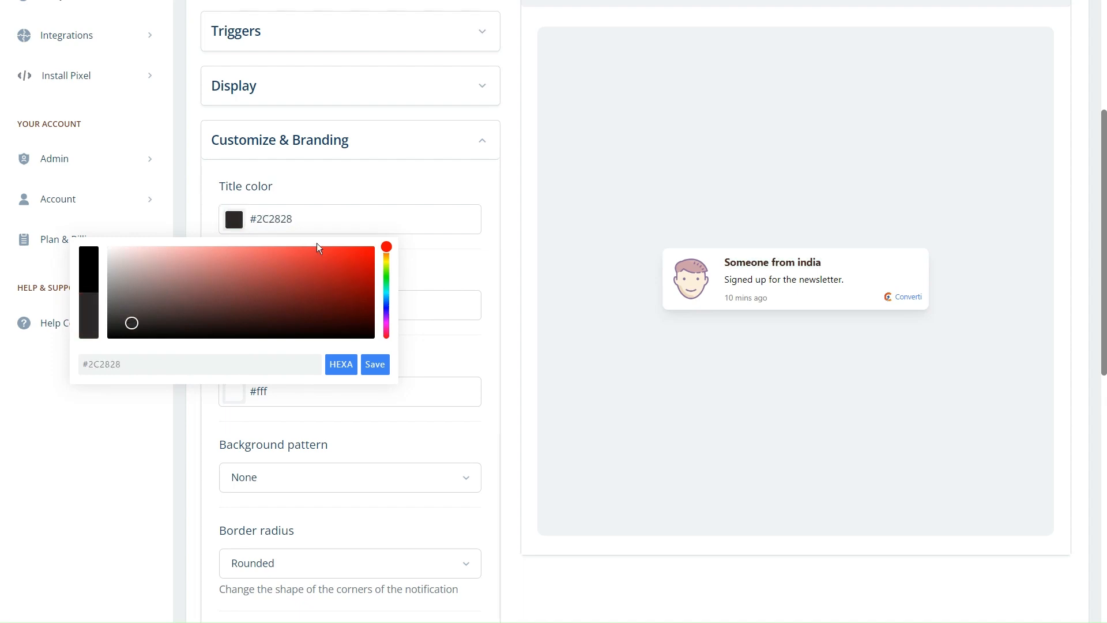
left_click(393, 227)
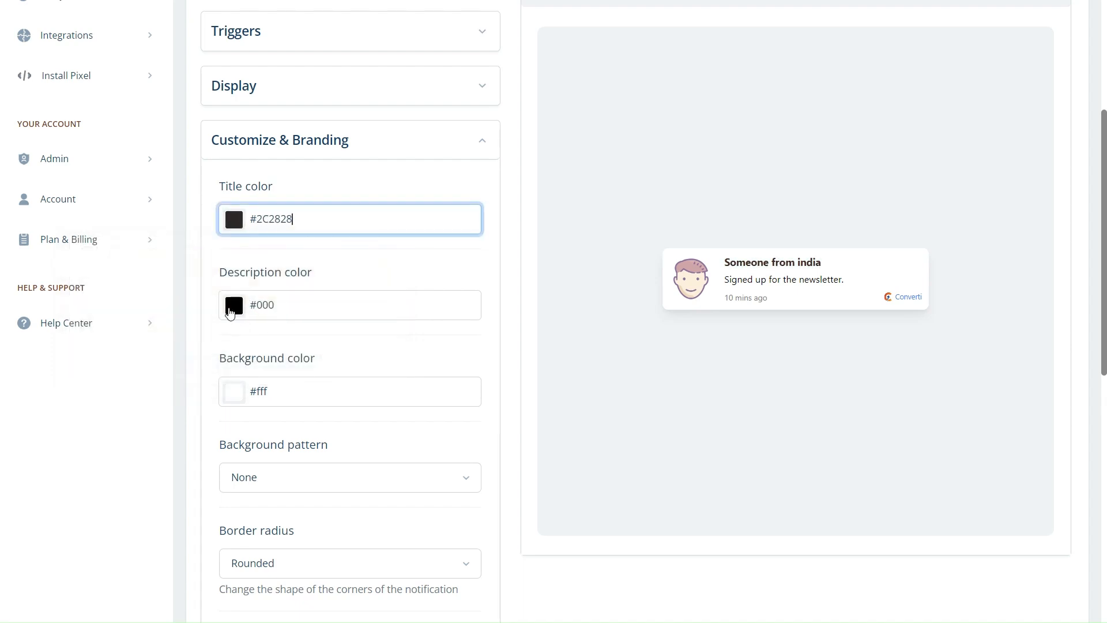
left_click(232, 306)
left_click_drag(322, 349, 370, 348)
Set the notification's Background color to the mustard yellow #C8BE57.
left_click(233, 394)
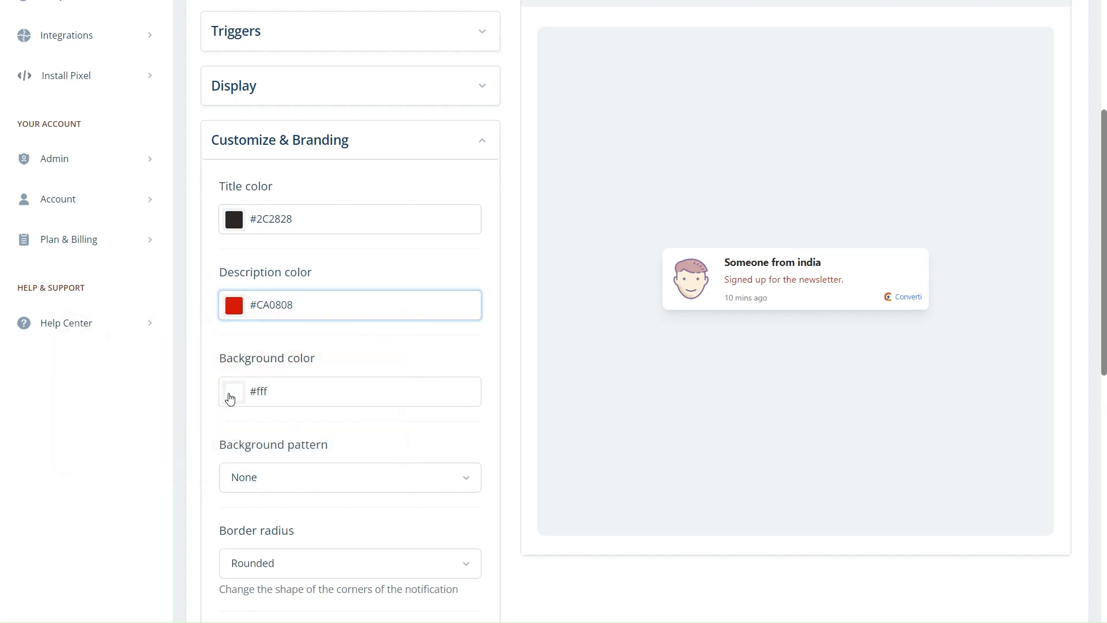
left_click(294, 447)
left_click_drag(386, 419, 386, 433)
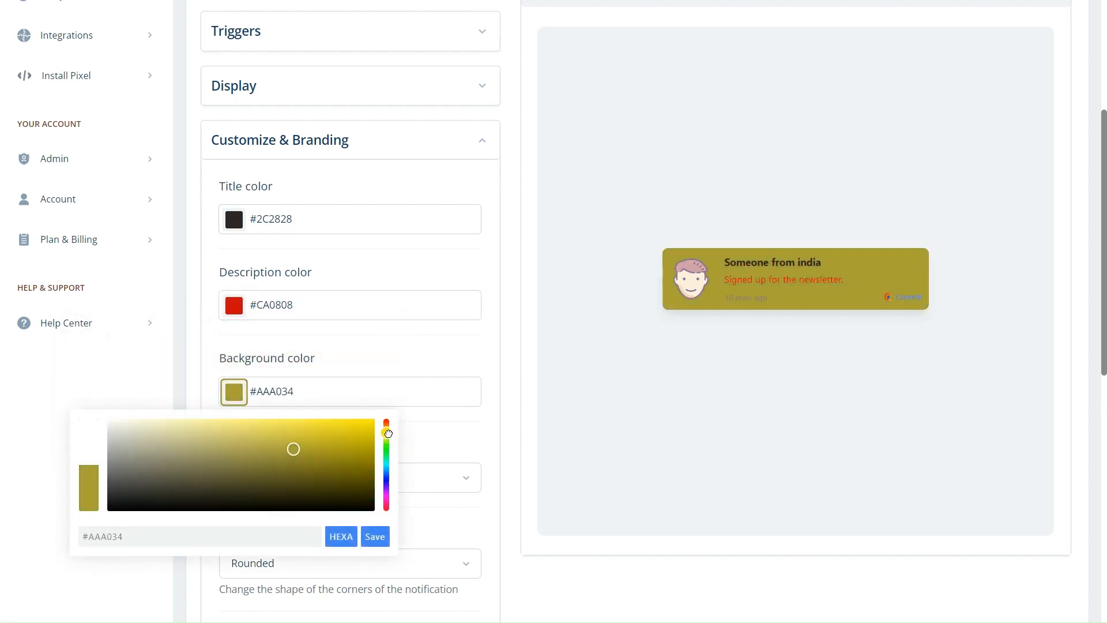
left_click_drag(324, 448, 257, 438)
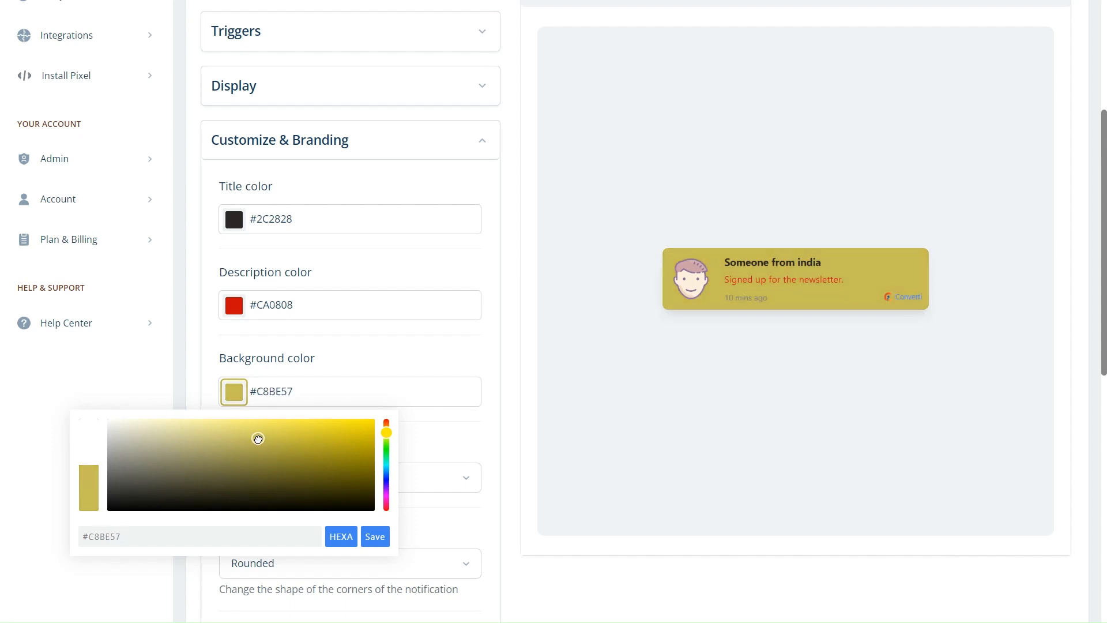
left_click(437, 427)
Apply the Wavy background pattern to the notification.
scroll(388, 373, "down", 2)
left_click(299, 409)
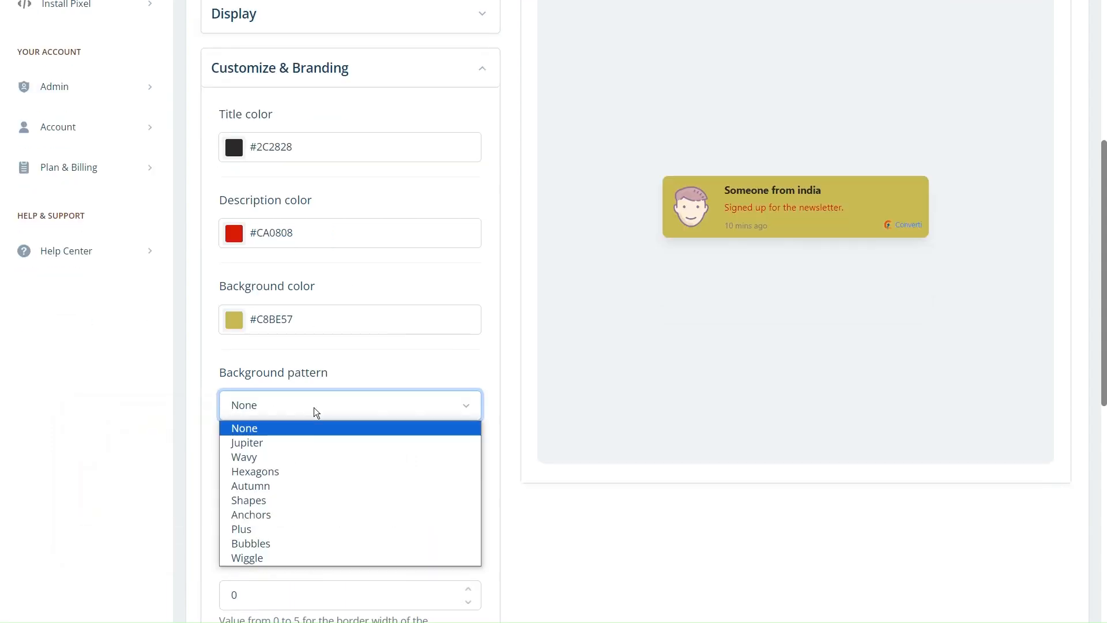
left_click(269, 458)
left_click(306, 413)
left_click(306, 413)
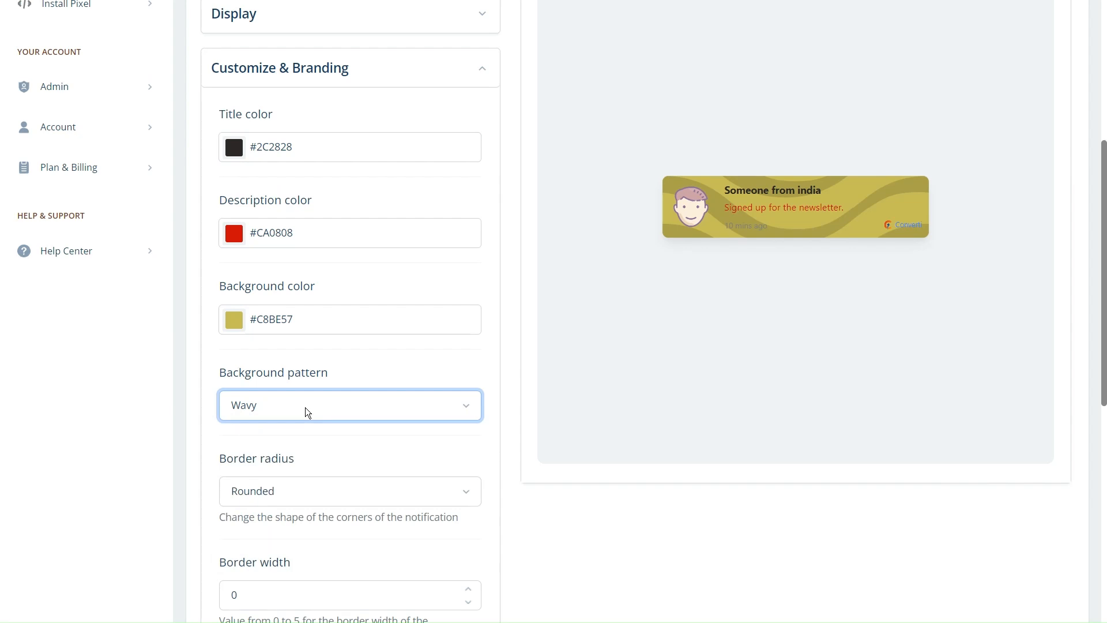
Try the Round border radius on the notification, and set it to Straight.
scroll(305, 413, "down", 2)
left_click(320, 347)
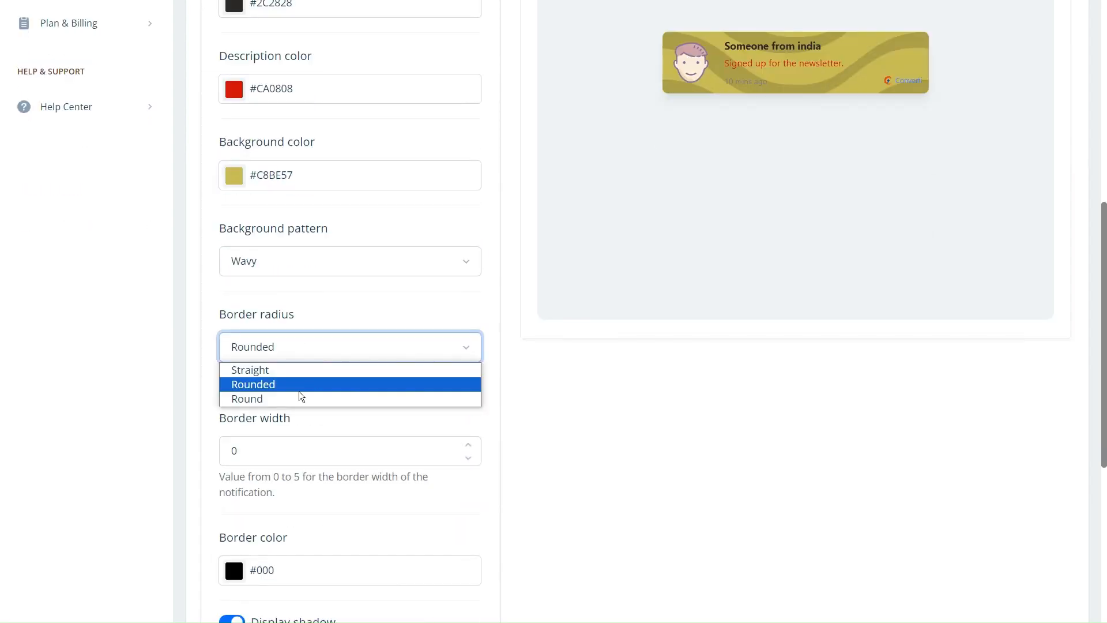
left_click(285, 399)
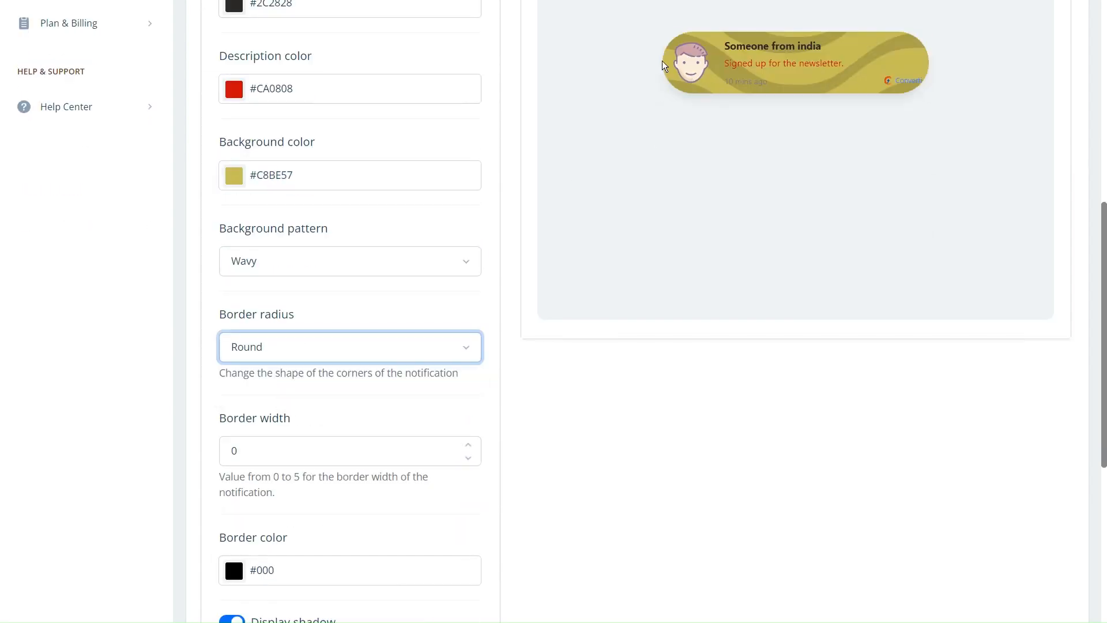
left_click(313, 352)
left_click(279, 372)
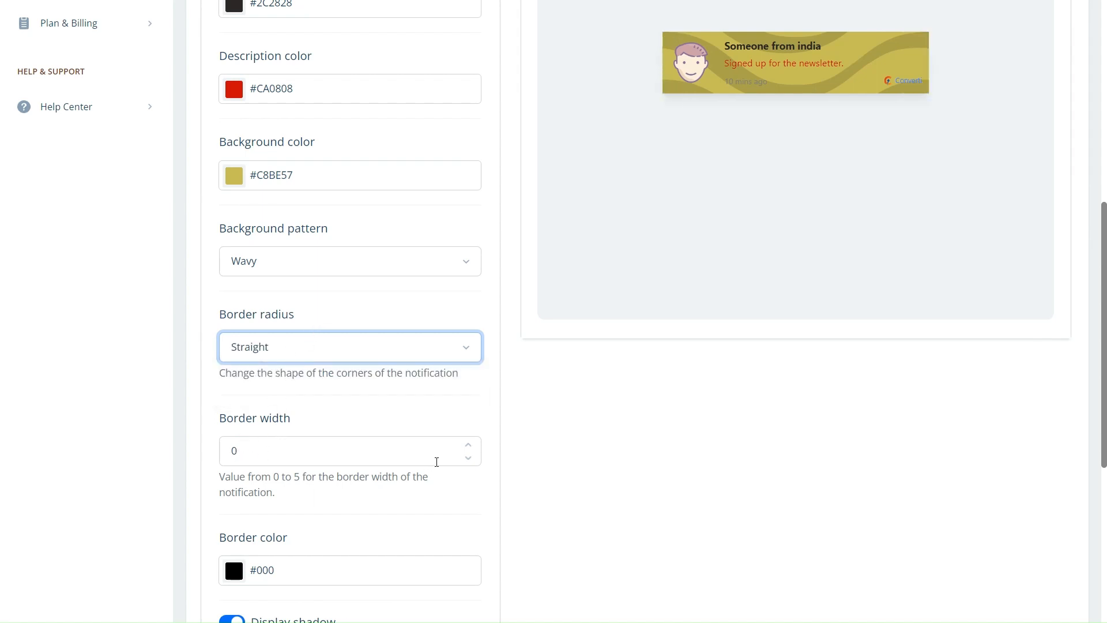
Increase the notification's Border width to 4.
left_click(468, 448)
left_click(468, 448)
left_click(468, 447)
left_click(467, 448)
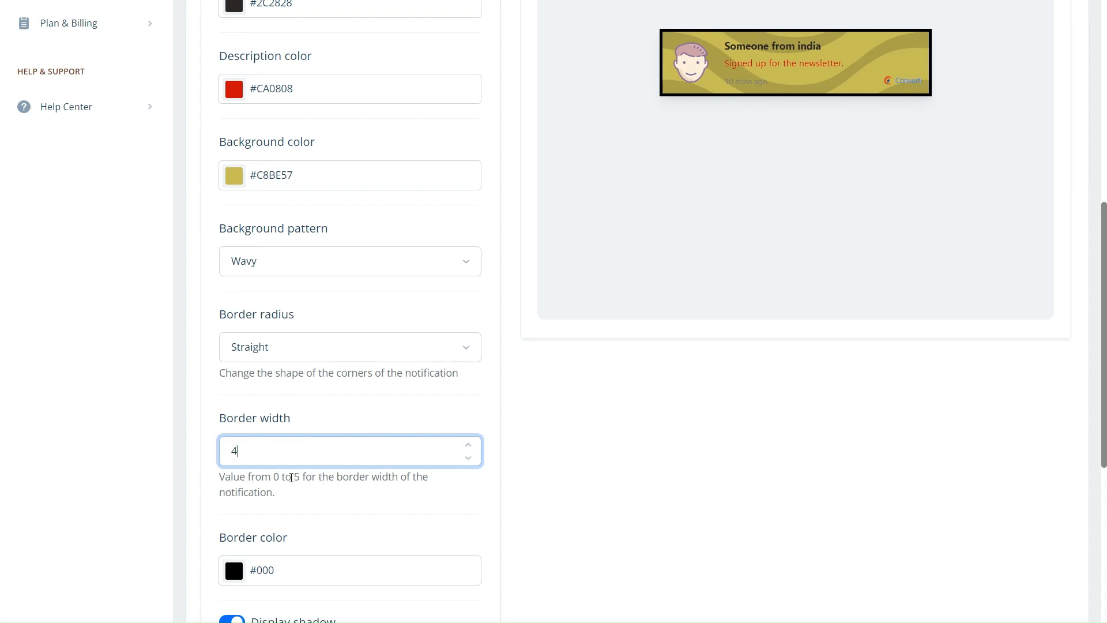
Set the Border color to the muted dark red #853333 after trying #B91616 in the preview.
scroll(291, 477, "down", 3)
left_click(234, 426)
left_click(294, 477)
left_click_drag(294, 477, 342, 479)
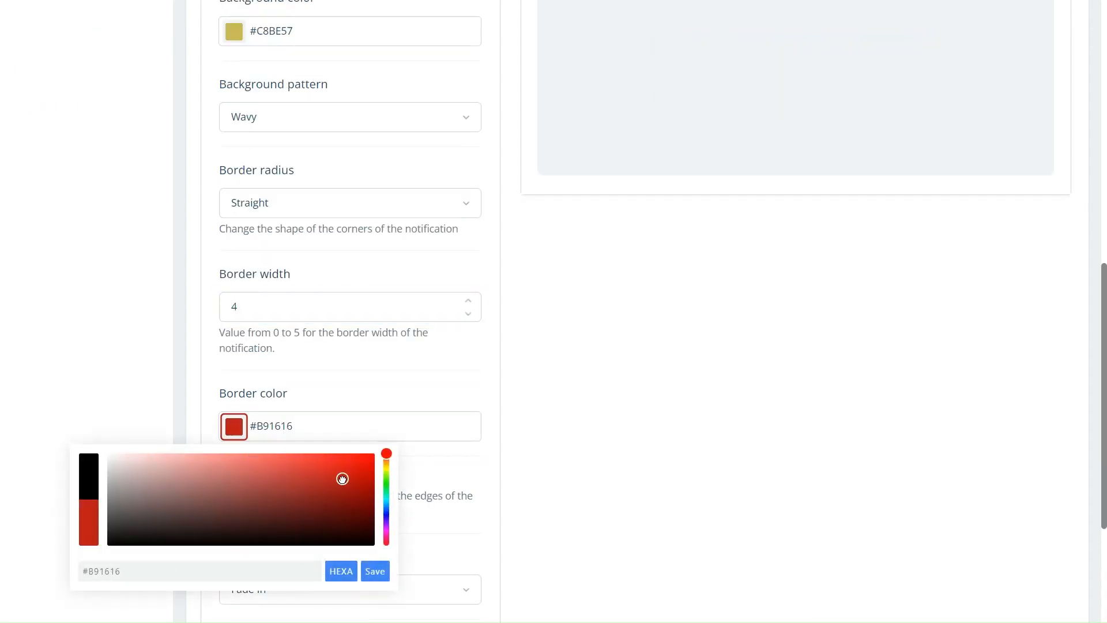
scroll(342, 479, "up", 4)
scroll(361, 452, "down", 2)
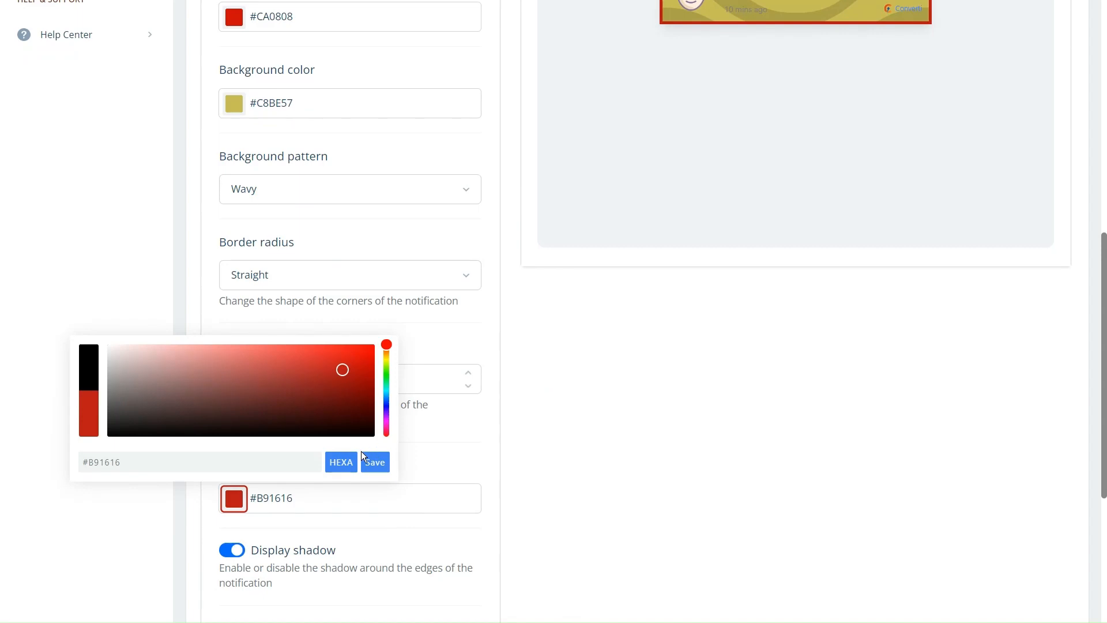
left_click_drag(342, 368, 272, 388)
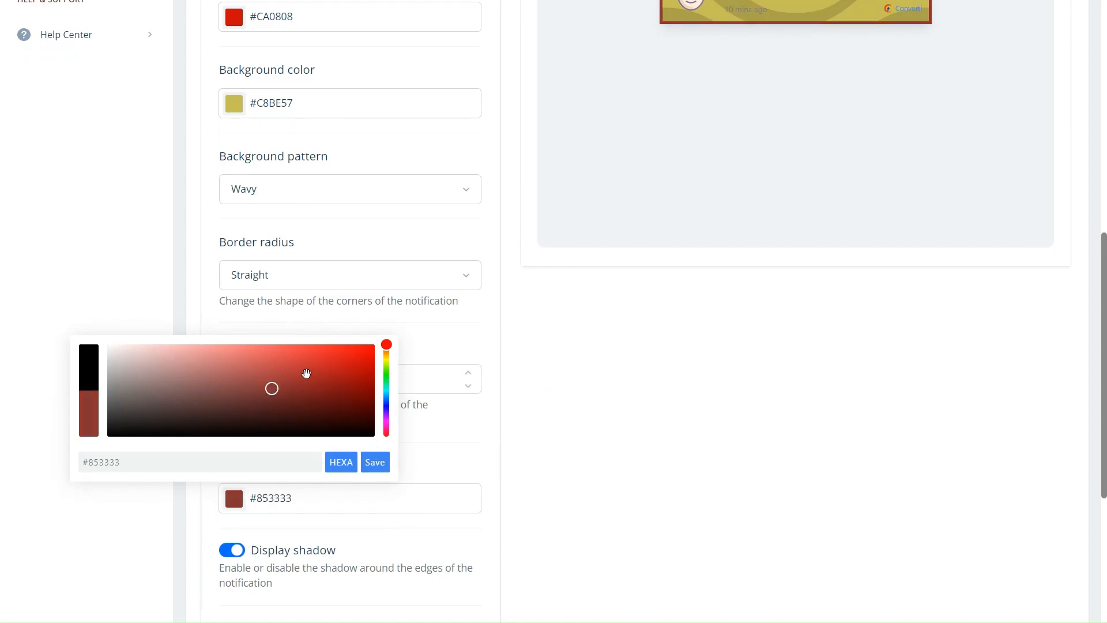
left_click(364, 321)
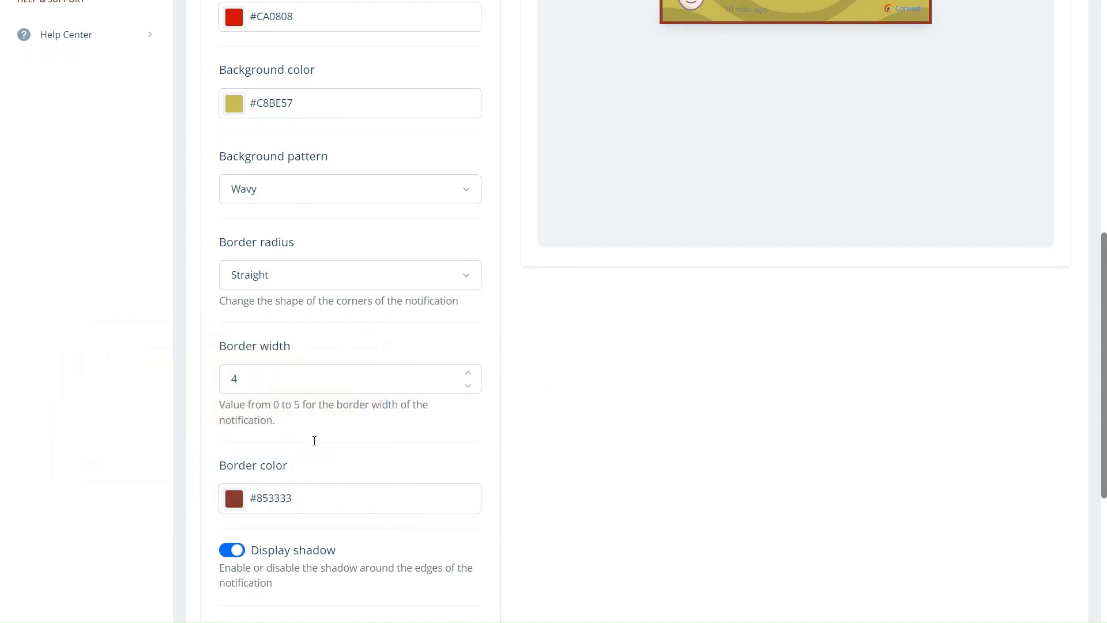
Examine the available Entrance Animation and Exit Animation choices without changing either one.
scroll(314, 441, "down", 5)
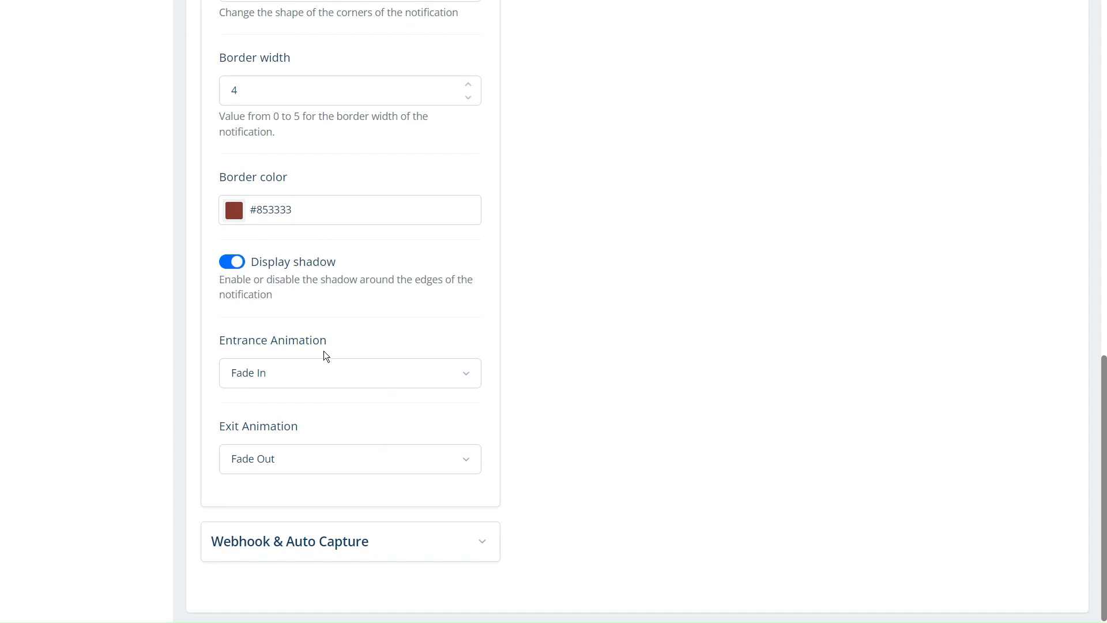
left_click(310, 374)
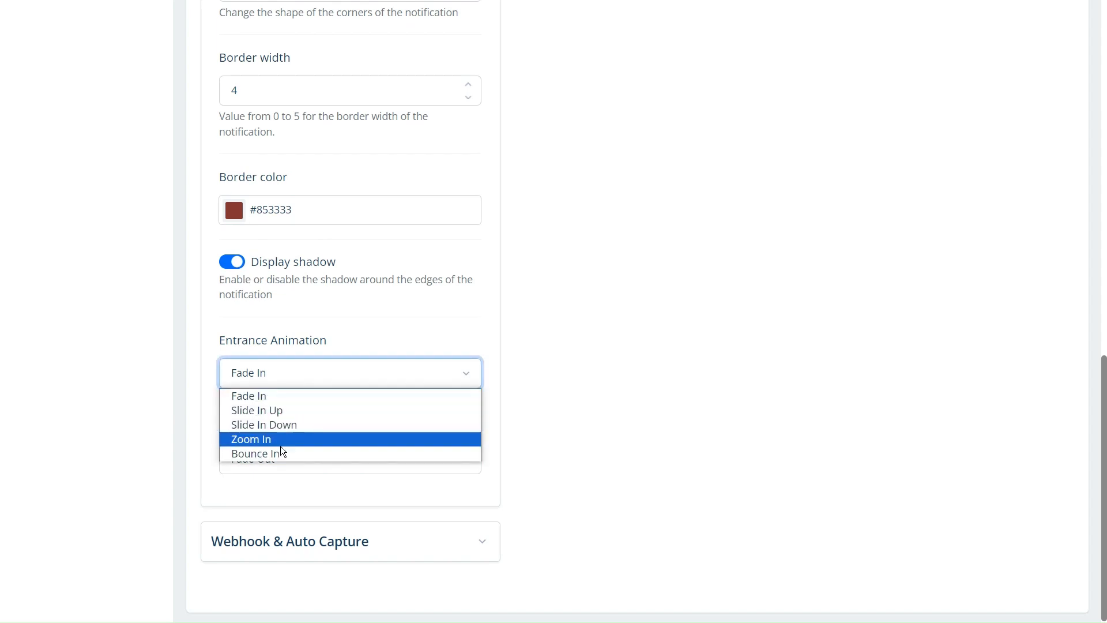
left_click(328, 310)
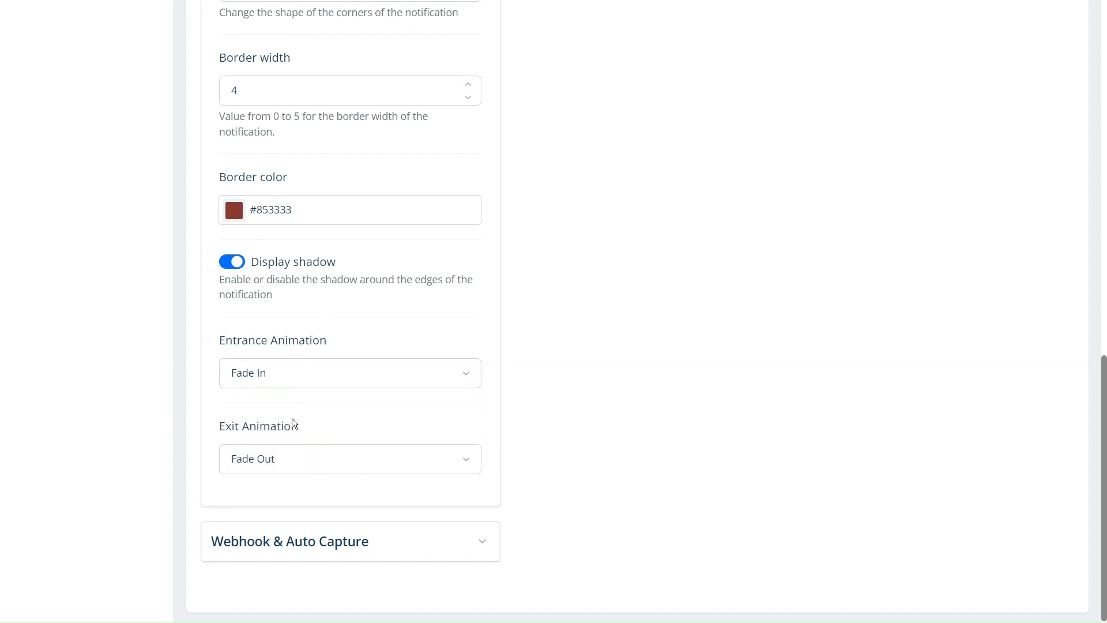
left_click(287, 458)
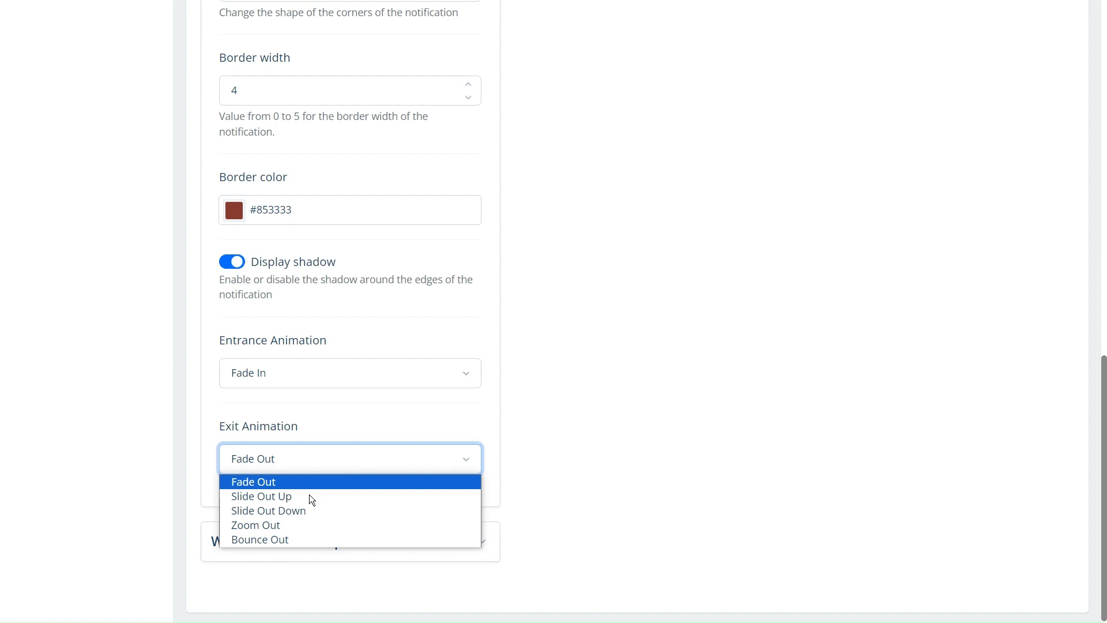
left_click(323, 434)
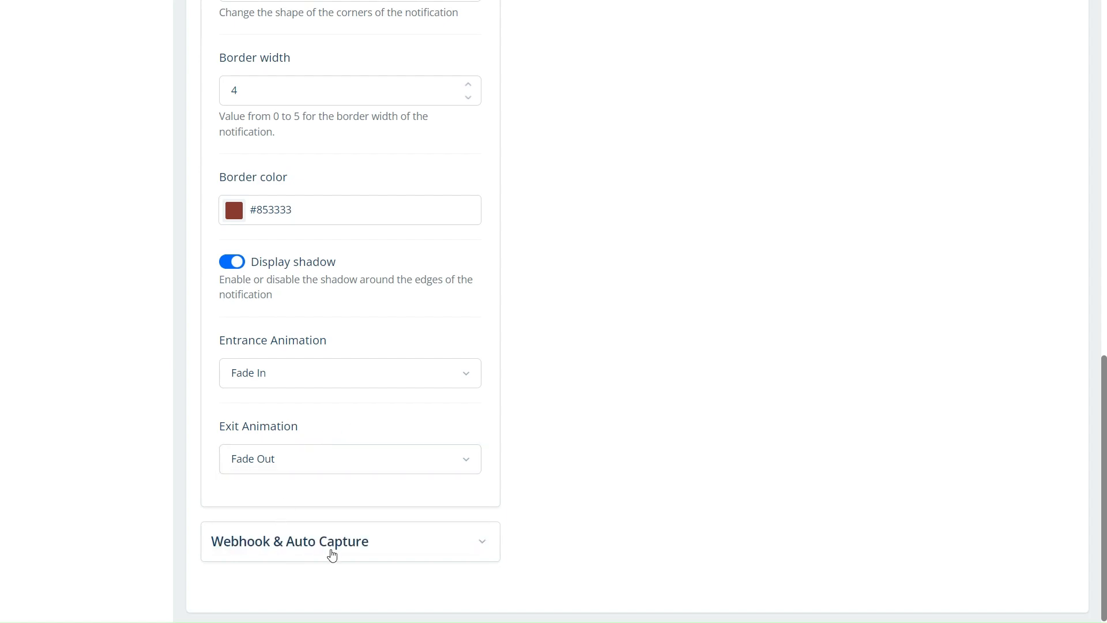
Expand the Webhook & Auto Capture section and copy the Webhook Trigger URL to the clipboard.
left_click(468, 540)
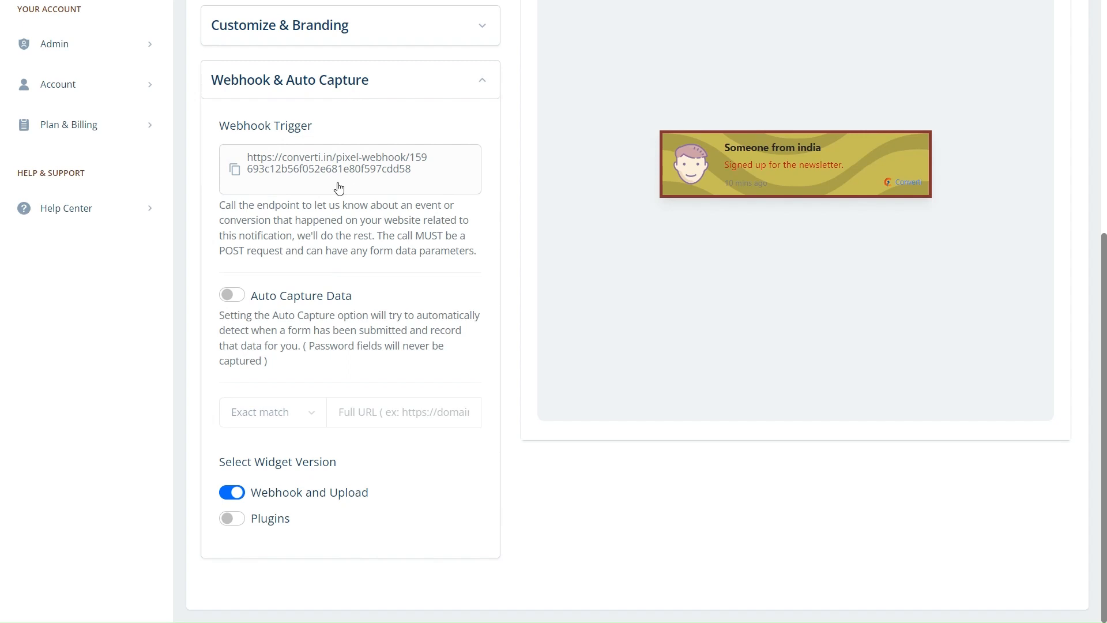
left_click(234, 169)
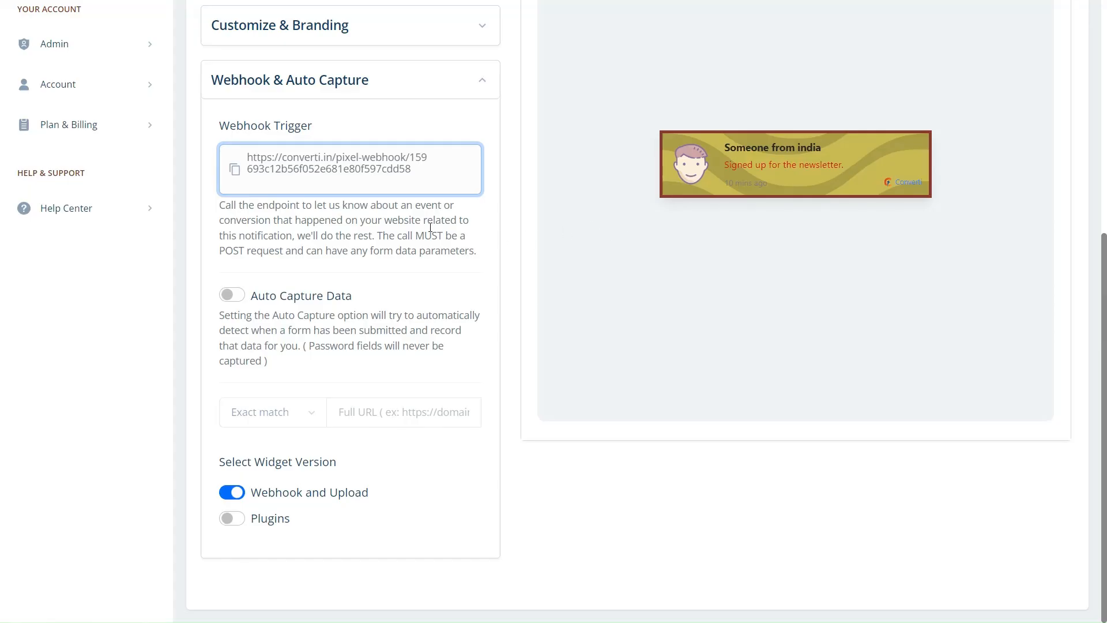
left_click(223, 176)
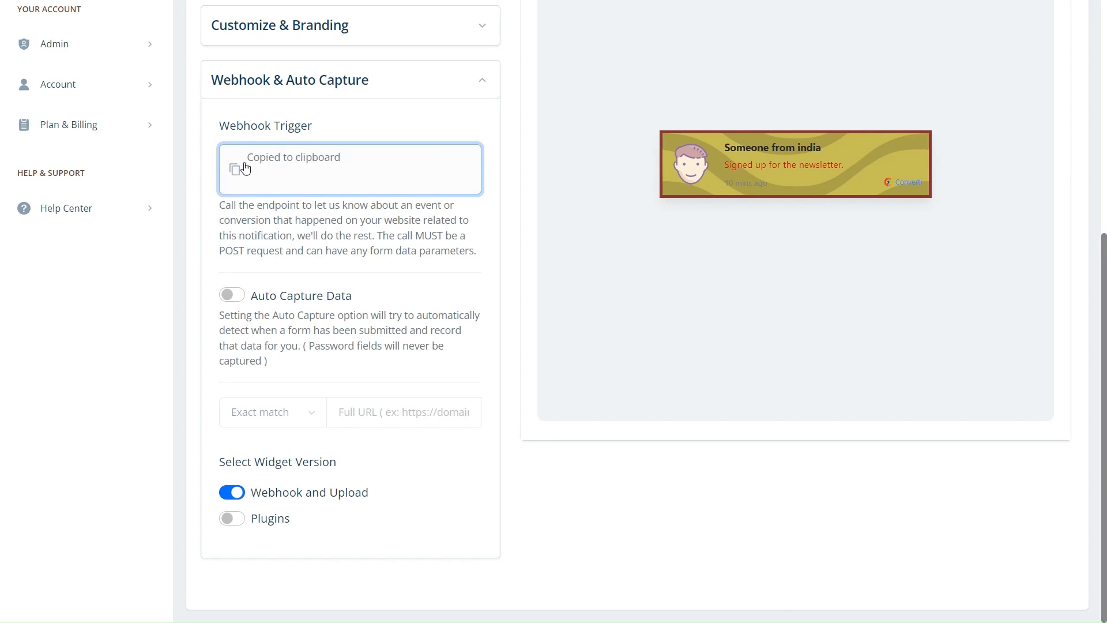
Enable Auto Capture Data and add a second, empty Exact match URL rule.
left_click(237, 299)
left_click(302, 410)
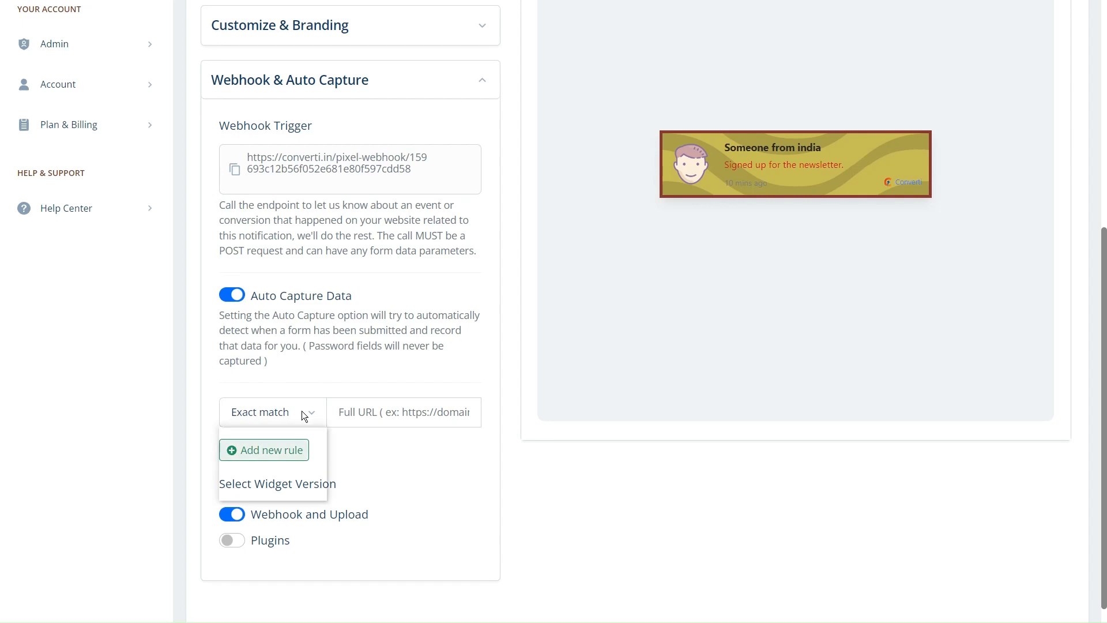
left_click(371, 414)
left_click(274, 452)
scroll(296, 467, "down", 1)
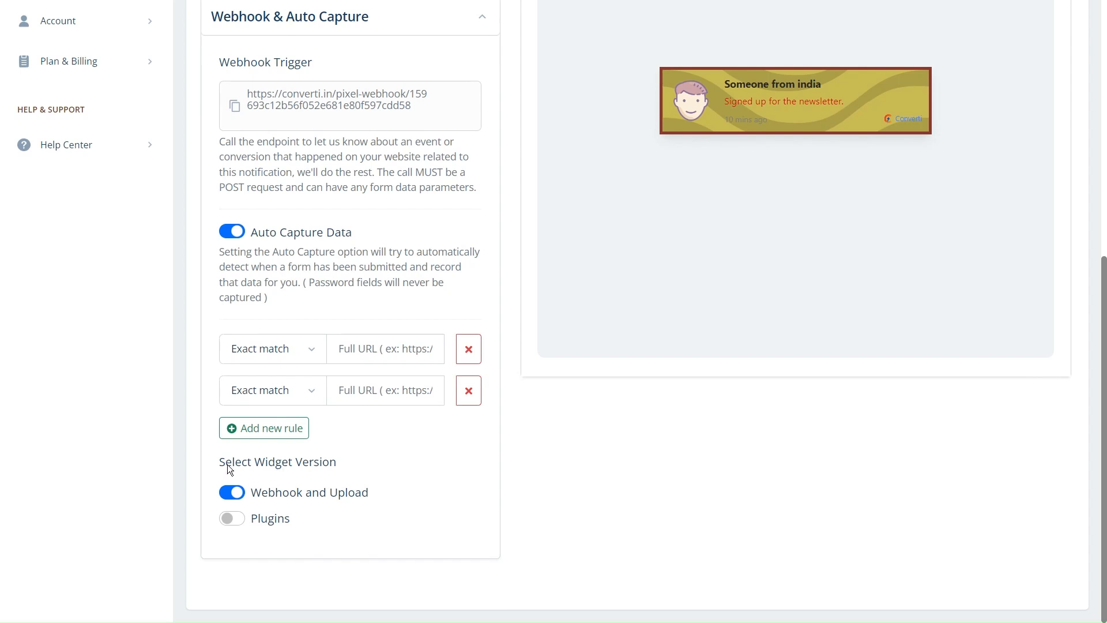
Switch the widget version from Webhook and Upload to Plugins.
triple_click(234, 462)
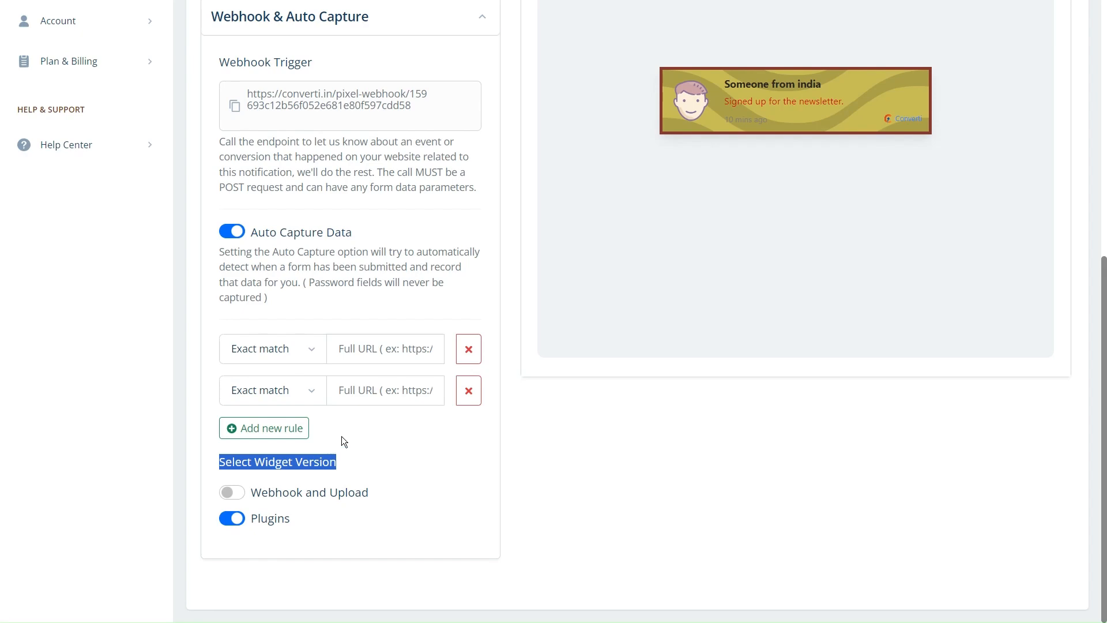
left_click(393, 432)
Set the notification's status to Active and save its settings.
scroll(395, 398, "up", 8)
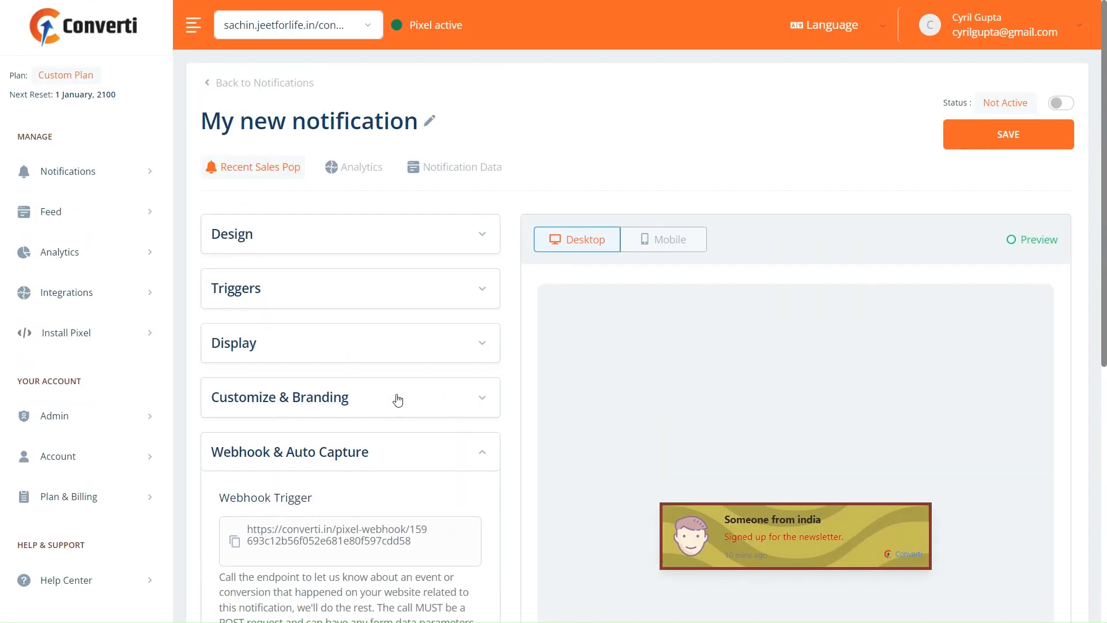
left_click(1061, 102)
left_click(1032, 136)
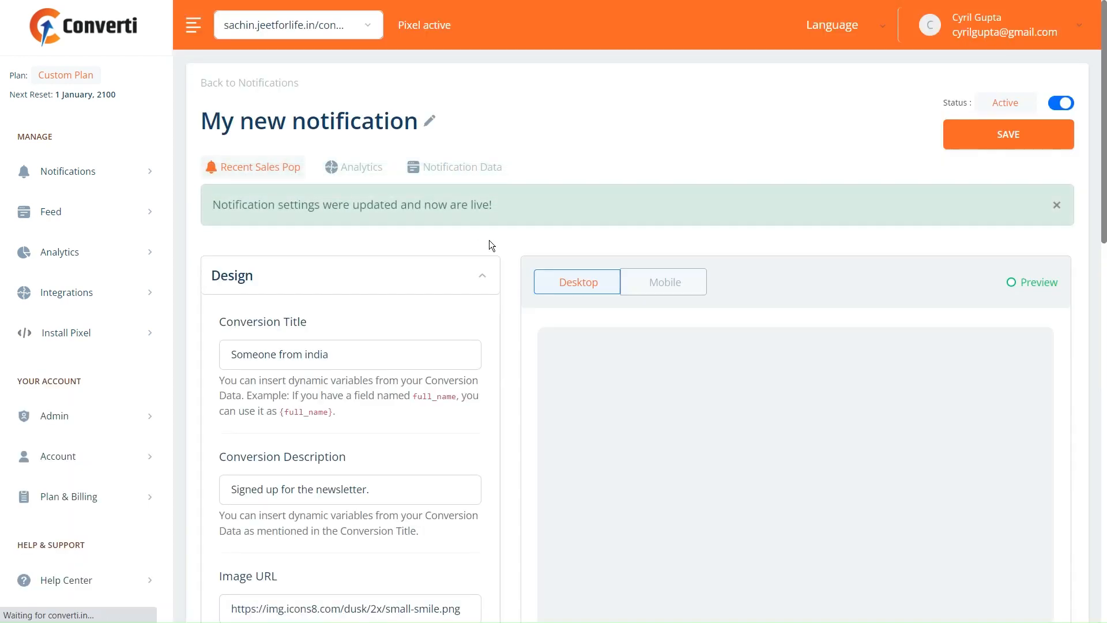
left_click_drag(275, 211, 576, 212)
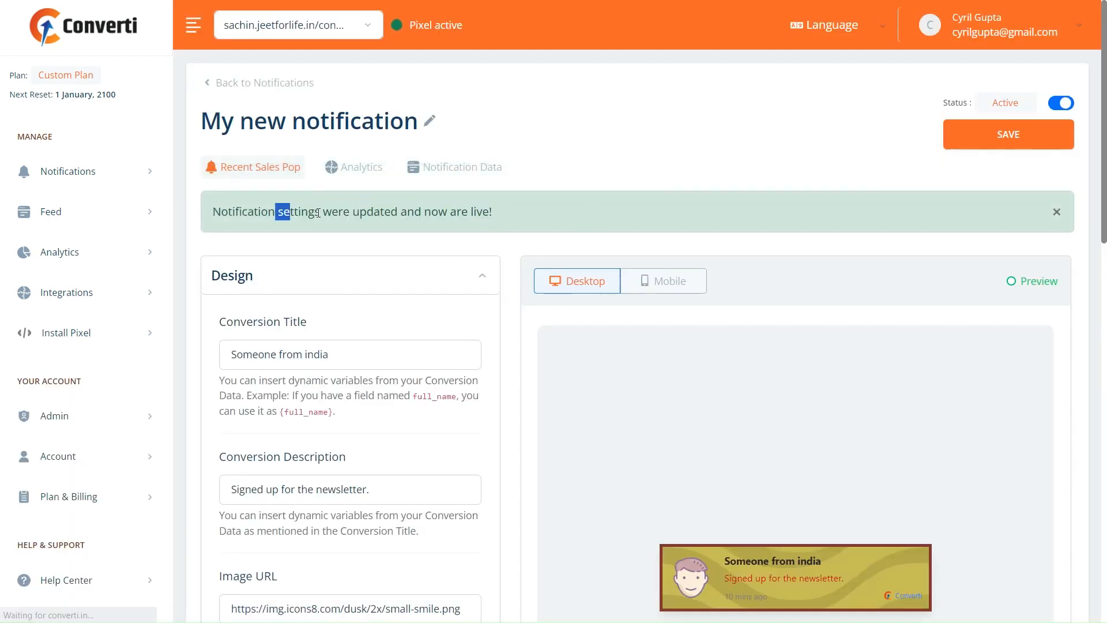
left_click(580, 212)
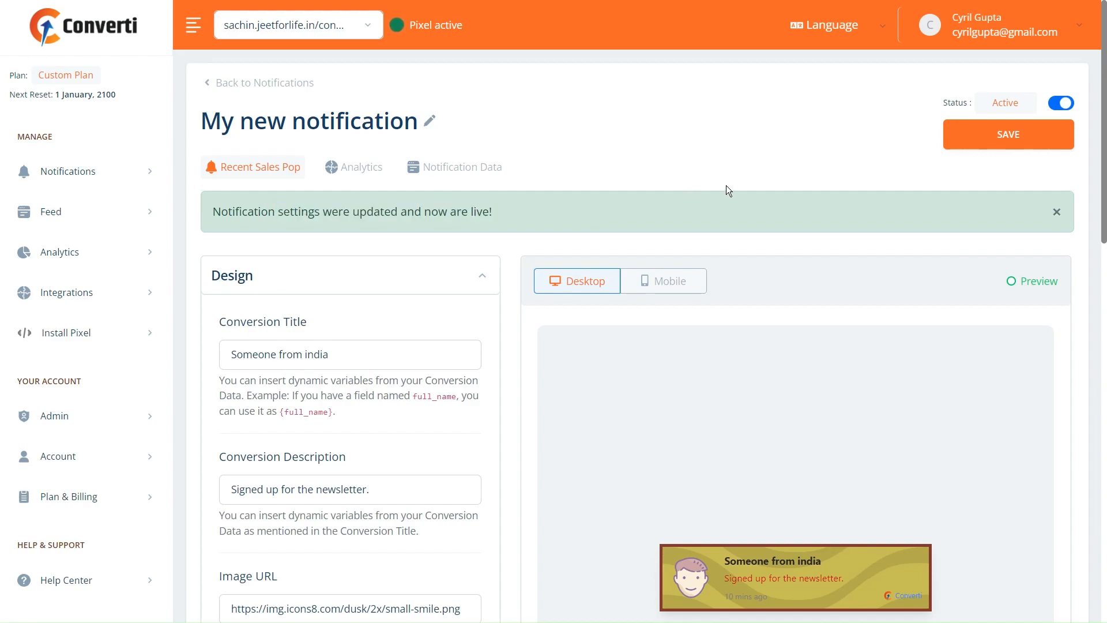